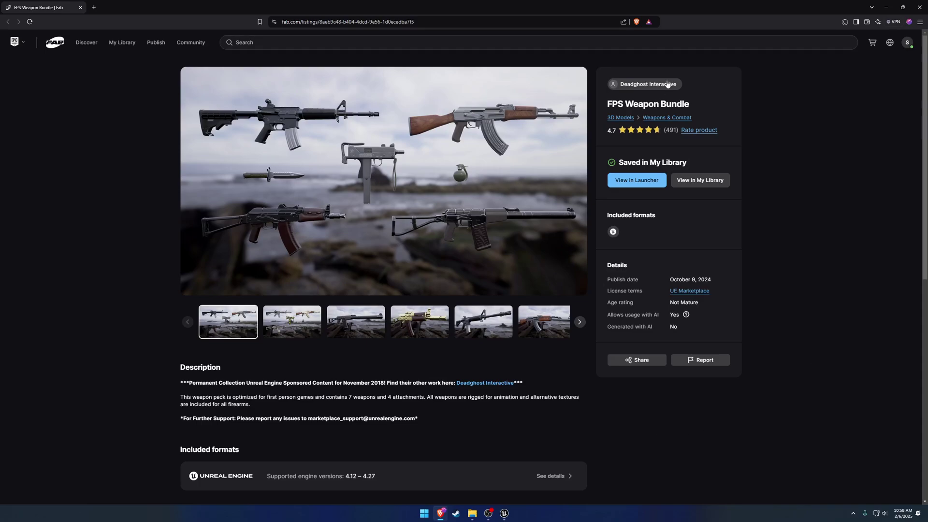
Switch from the FPS Weapon Bundle listing to Unreal Editor and close the browser
{"action": "left_click_drag", "start_coordinate": [694, 104], "coordinate": [606, 104]}
{"action": "left_click", "coordinate": [757, 116]}
{"action": "left_click", "coordinate": [504, 513]}
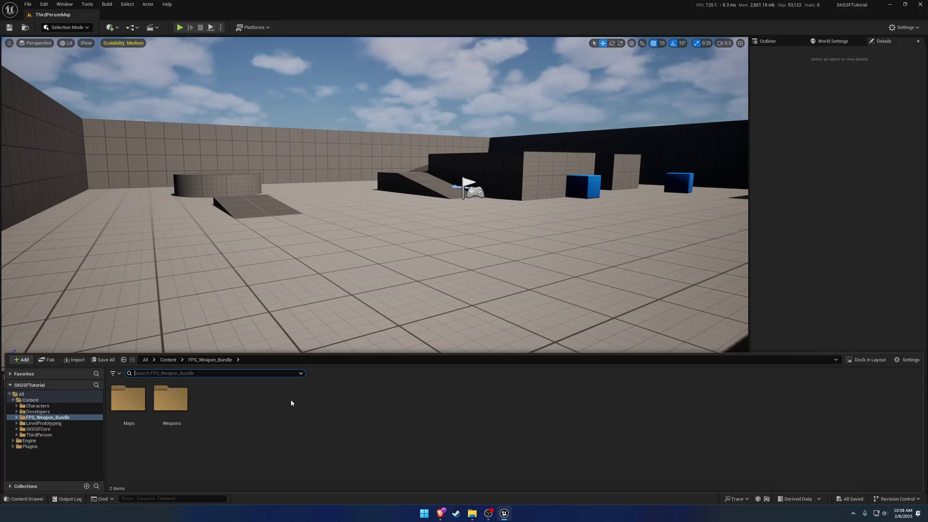
{"action": "right_click", "coordinate": [440, 513]}
{"action": "left_click", "coordinate": [422, 494]}
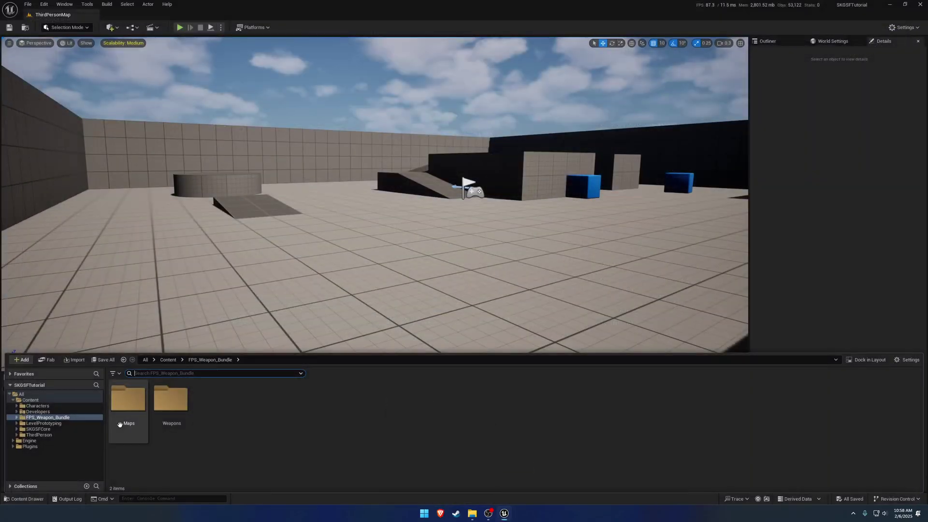
Open the SK_Mannequin skeleton from Characters/Mannequins/Meshes as a docked tab and widen its preview area
{"action": "left_click", "coordinate": [38, 406]}
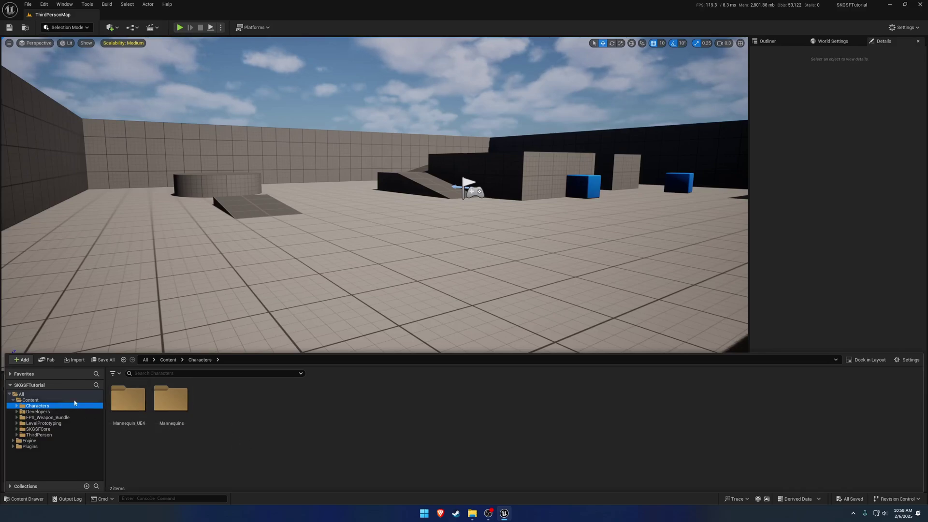
{"action": "double_click", "coordinate": [171, 398]}
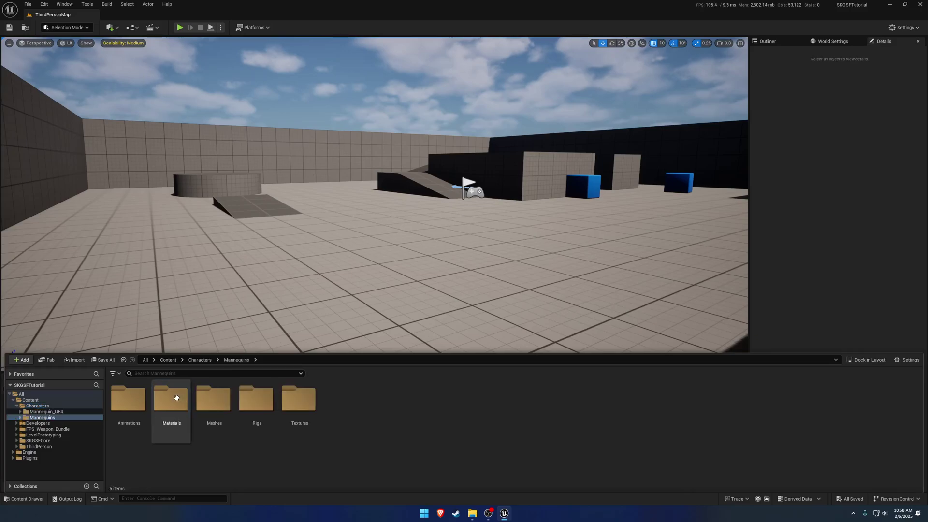
{"action": "double_click", "coordinate": [220, 400]}
{"action": "left_click", "coordinate": [178, 391]}
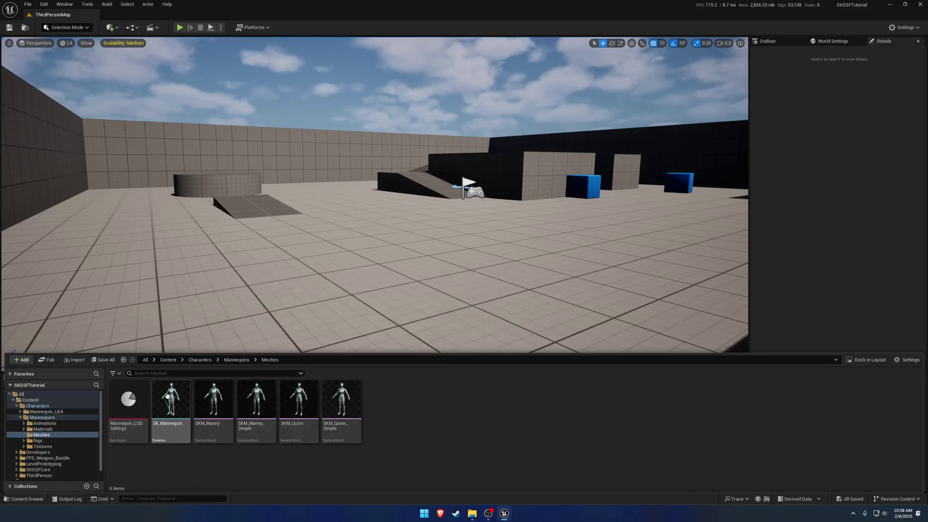
{"action": "double_click", "coordinate": [180, 390]}
{"action": "left_click_drag", "start_coordinate": [190, 119], "coordinate": [156, 14]}
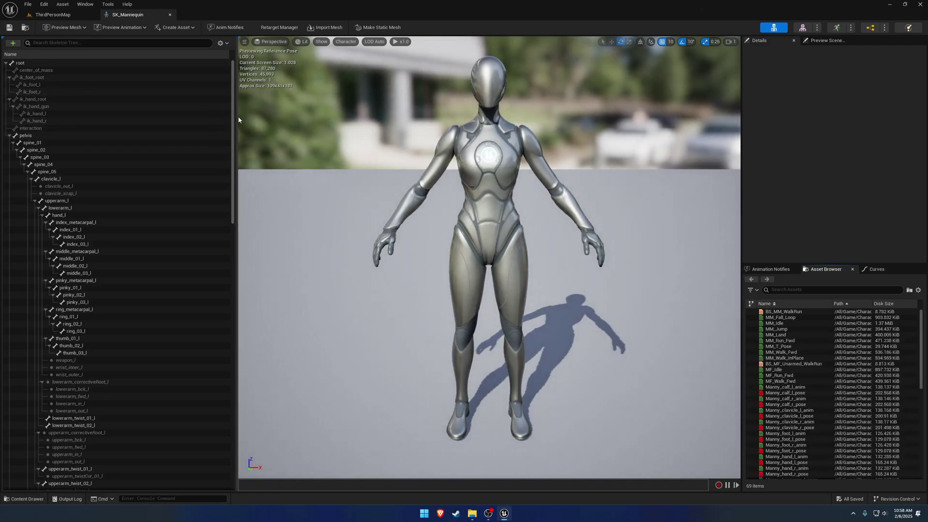
{"action": "left_click_drag", "start_coordinate": [237, 116], "coordinate": [208, 116]}
{"action": "scroll", "coordinate": [289, 142], "scroll_direction": "down", "scroll_amount": 5}
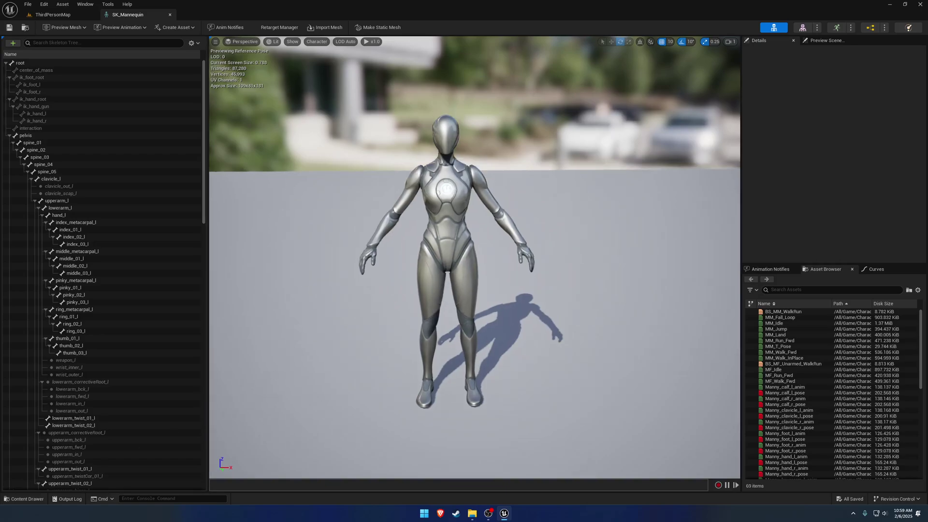
Open the reference SK_Mannequin skeleton from SKGSFCore/Mannequin/Meshes
{"action": "left_click", "coordinate": [25, 499]}
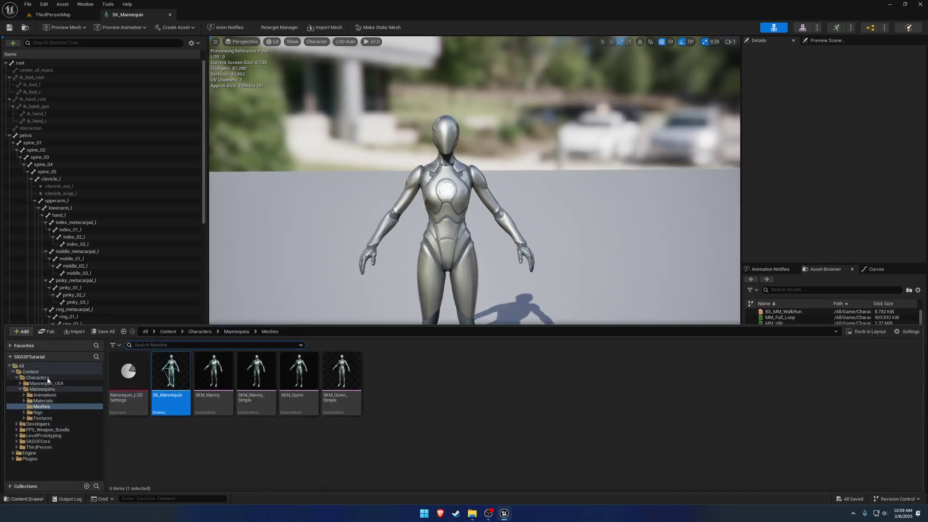
{"action": "left_click", "coordinate": [17, 377]}
{"action": "left_click", "coordinate": [38, 400]}
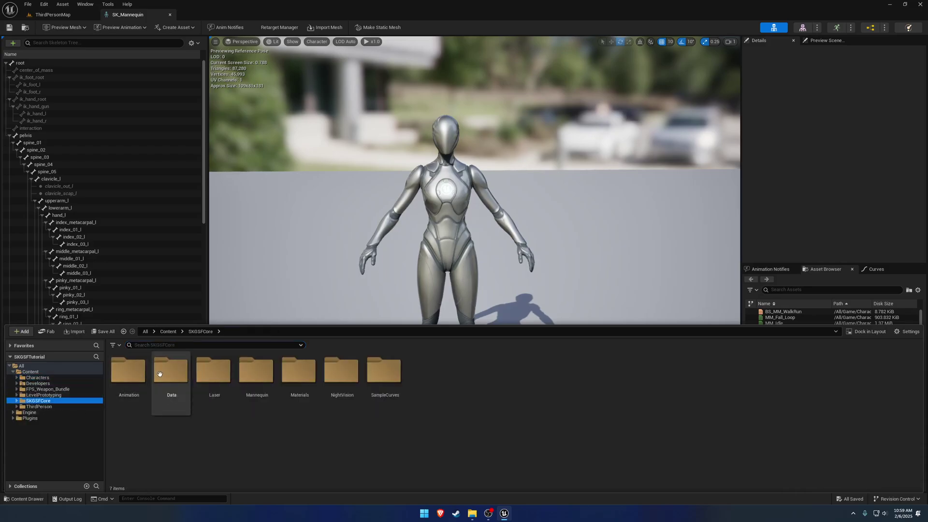
{"action": "left_click", "coordinate": [170, 372]}
{"action": "double_click", "coordinate": [129, 372]}
{"action": "key", "text": "alt+Left"}
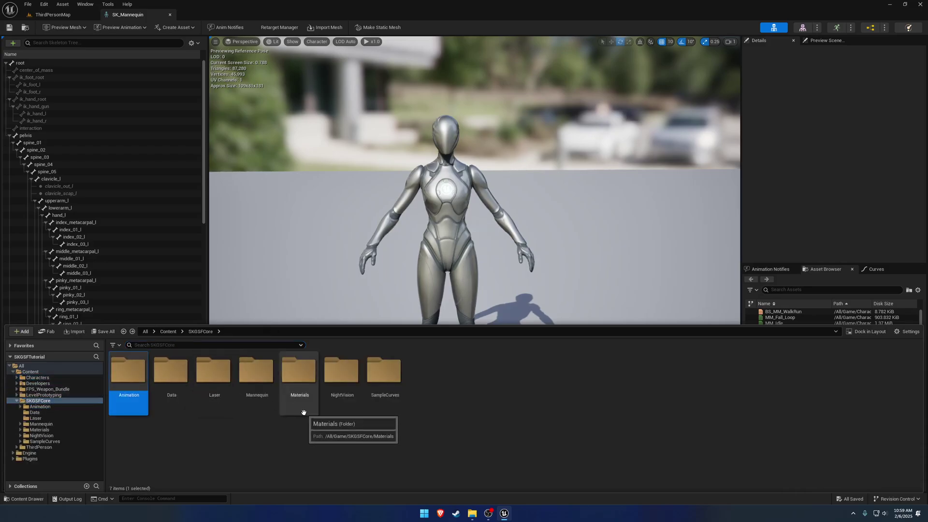
{"action": "double_click", "coordinate": [259, 382]}
{"action": "left_click", "coordinate": [226, 376]}
{"action": "double_click", "coordinate": [226, 376]}
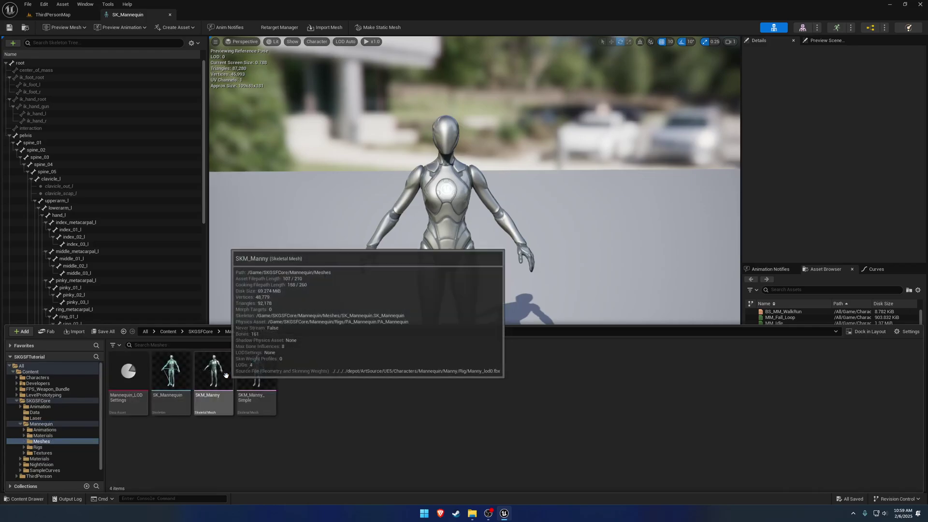
{"action": "double_click", "coordinate": [171, 372]}
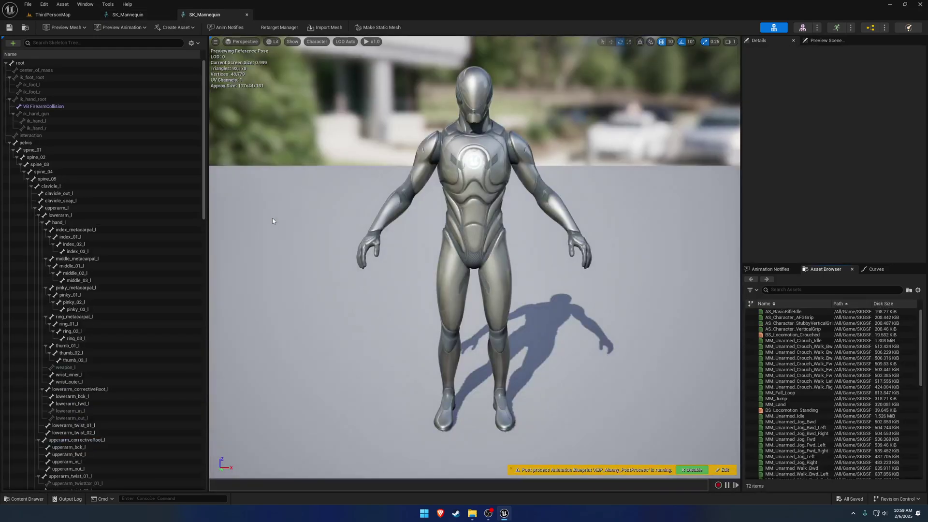
Examine the reference skeleton's virtual bones and its UpperBodyLowerBodySplitMask blend mask weights, and close that skeleton
{"action": "left_click", "coordinate": [49, 107]}
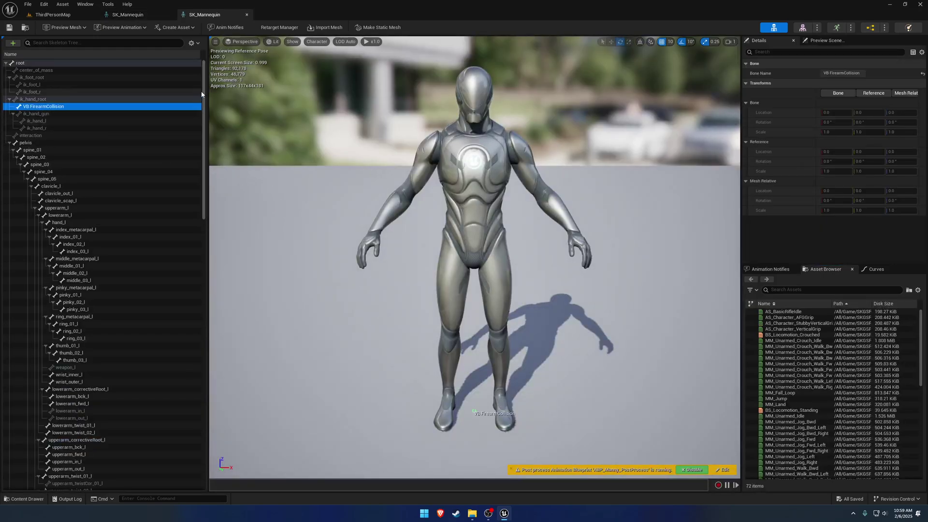
{"action": "scroll", "coordinate": [203, 92], "scroll_direction": "down", "scroll_amount": 20}
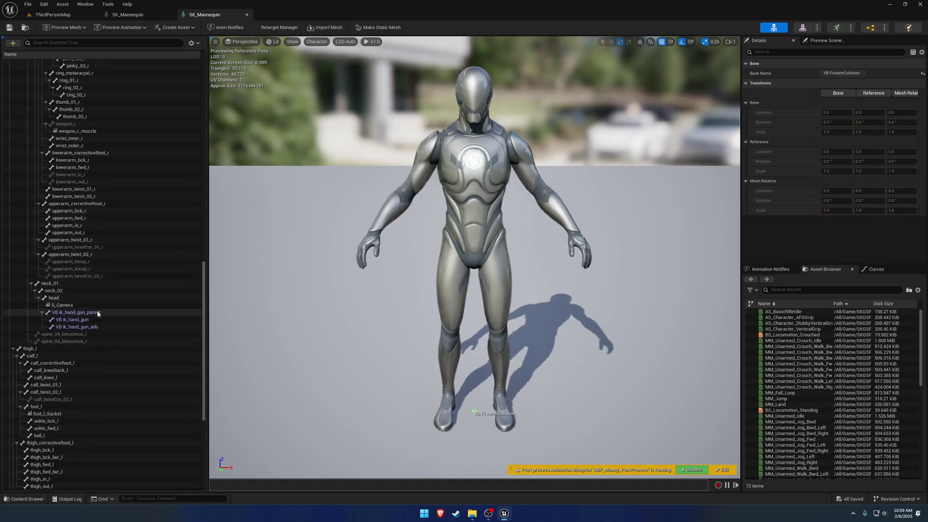
{"action": "left_click", "coordinate": [193, 43]}
{"action": "mouse_move", "coordinate": [225, 71]}
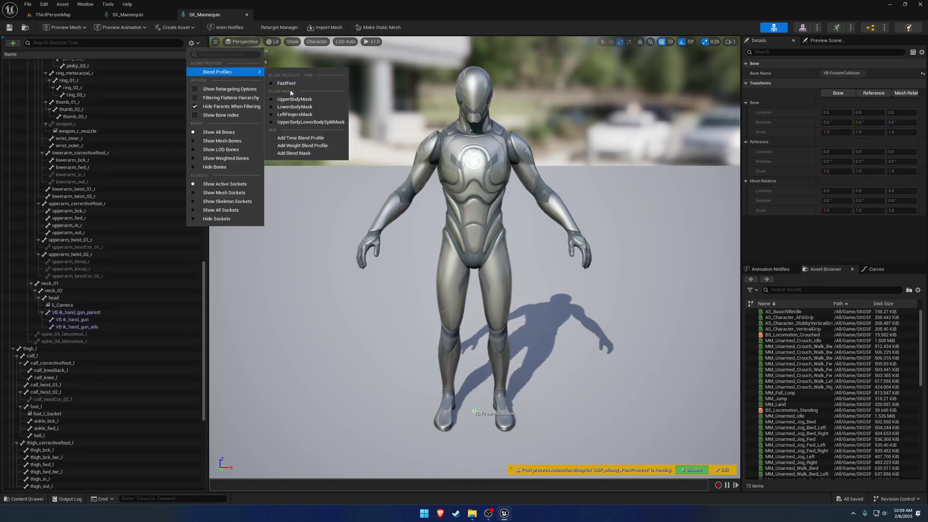
{"action": "left_click", "coordinate": [309, 123]}
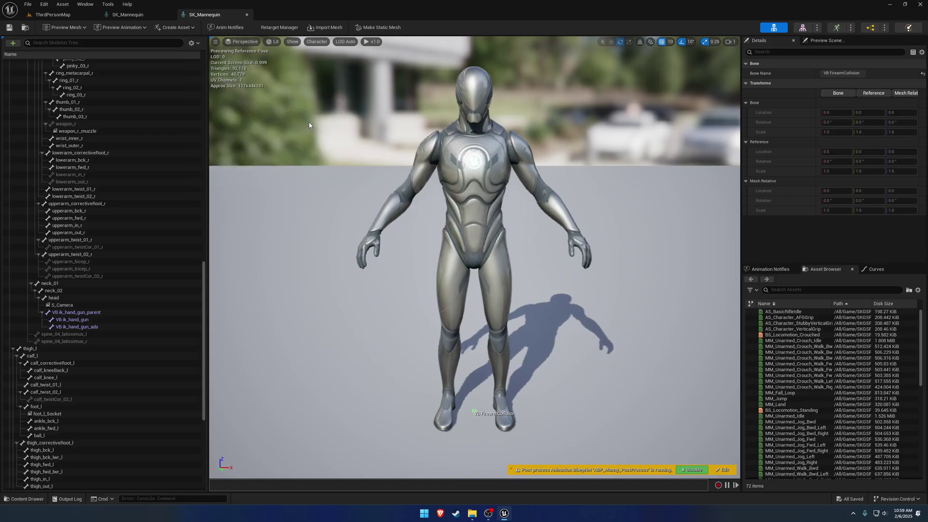
{"action": "left_click_drag", "start_coordinate": [205, 286], "coordinate": [216, 58]}
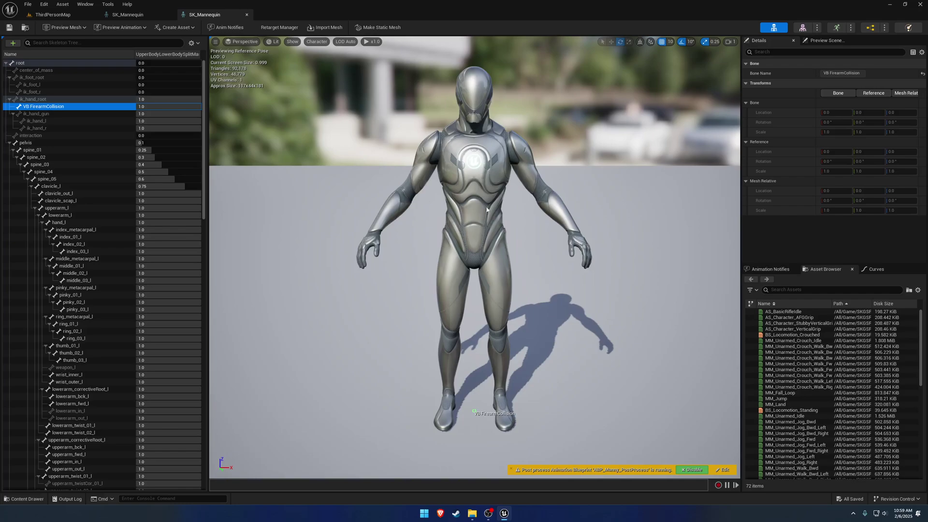
{"action": "left_click", "coordinate": [246, 16]}
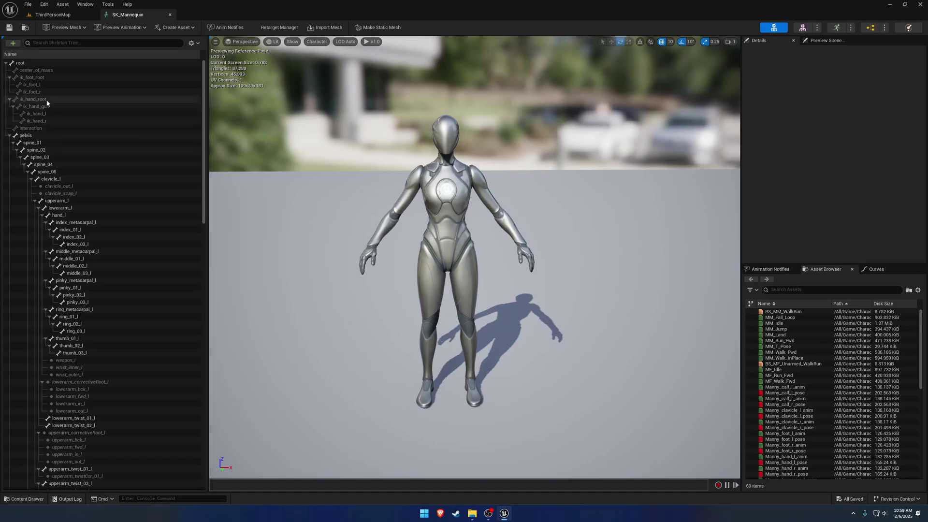
Add a virtual bone to ik_hand_root with ik_hand_root as its target and name it FirearmCollision
{"action": "left_click", "coordinate": [59, 100]}
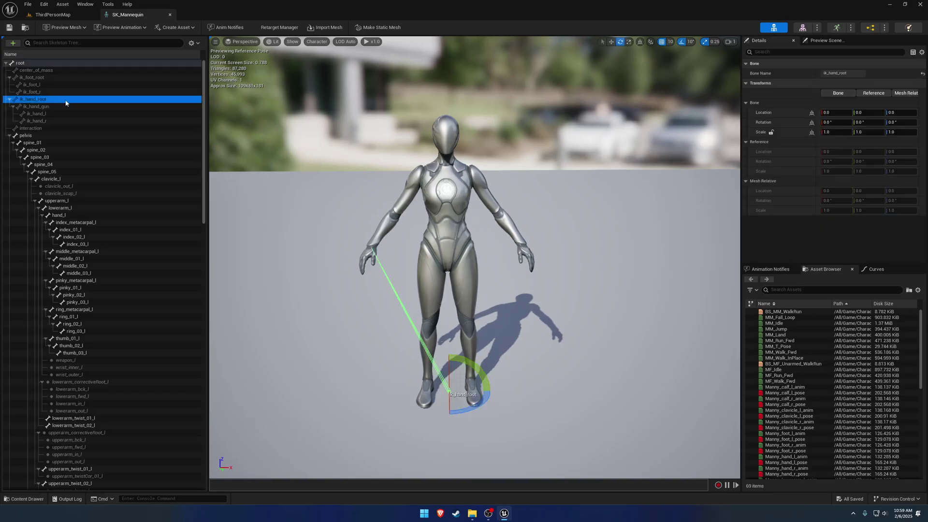
{"action": "right_click", "coordinate": [66, 102]}
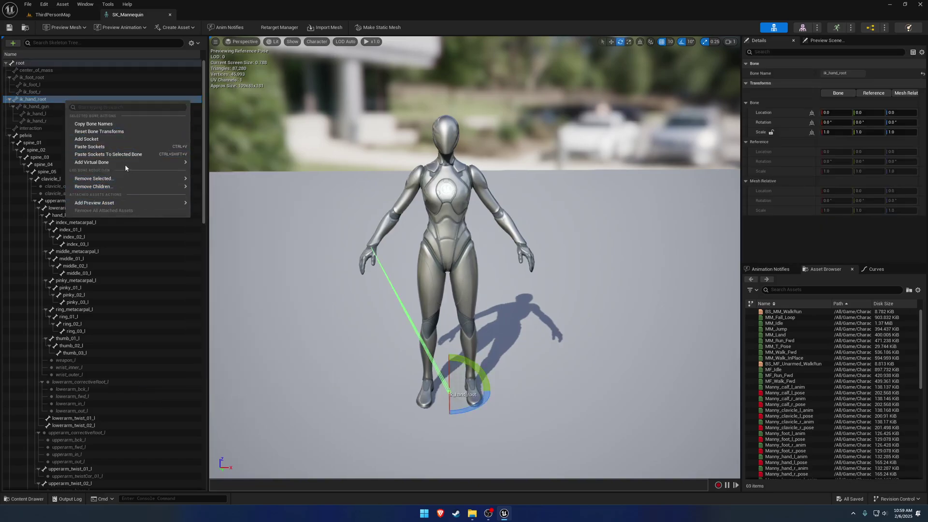
{"action": "mouse_move", "coordinate": [126, 163]}
{"action": "type", "text": "root"}
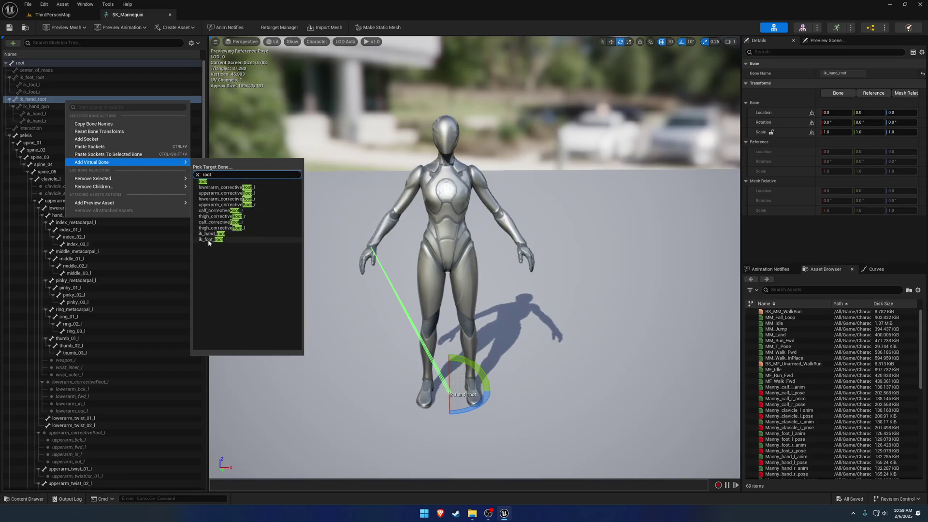
{"action": "left_click", "coordinate": [230, 235]}
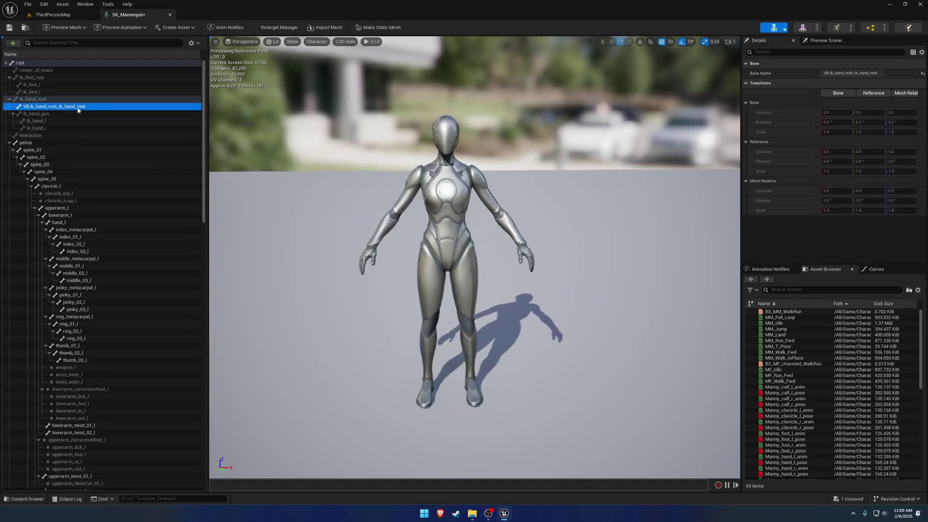
{"action": "type", "text": "Firea"}
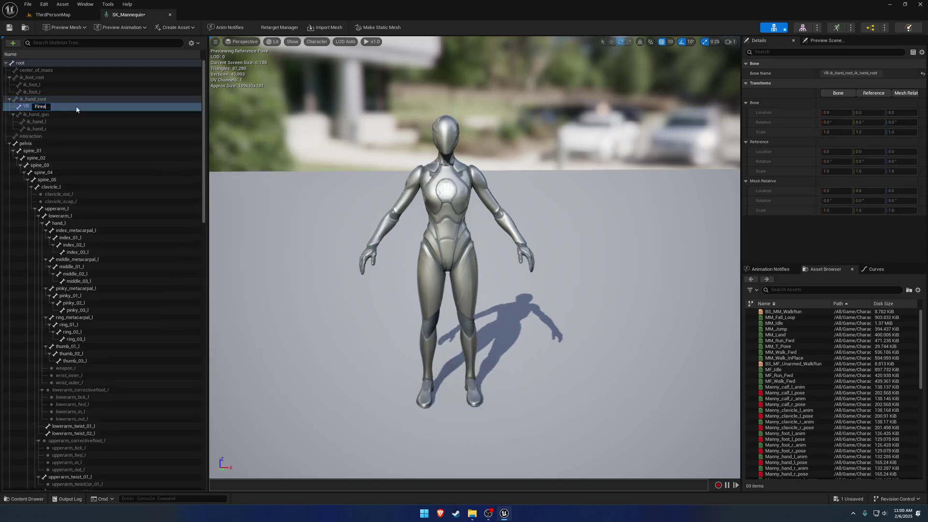
{"action": "type", "text": "rmCollision"}
{"action": "key", "text": "Return"}
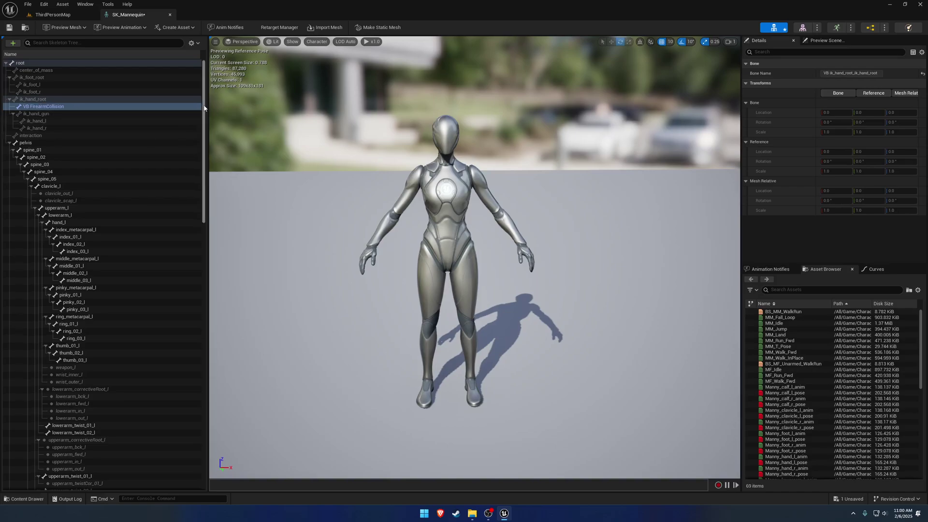
Add a virtual bone to the head bone with head as its target
{"action": "left_click_drag", "start_coordinate": [204, 107], "coordinate": [219, 304]}
{"action": "left_click", "coordinate": [92, 315]}
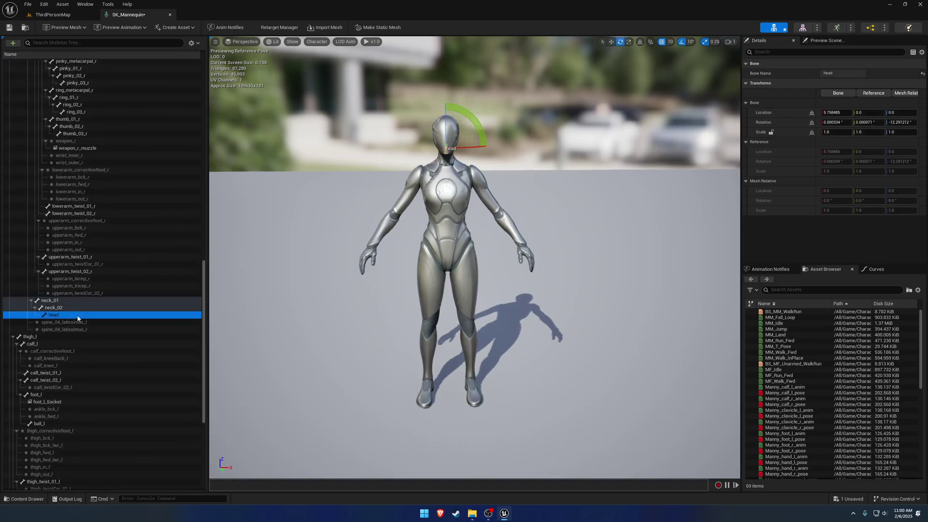
{"action": "right_click", "coordinate": [92, 317]}
{"action": "mouse_move", "coordinate": [148, 376]}
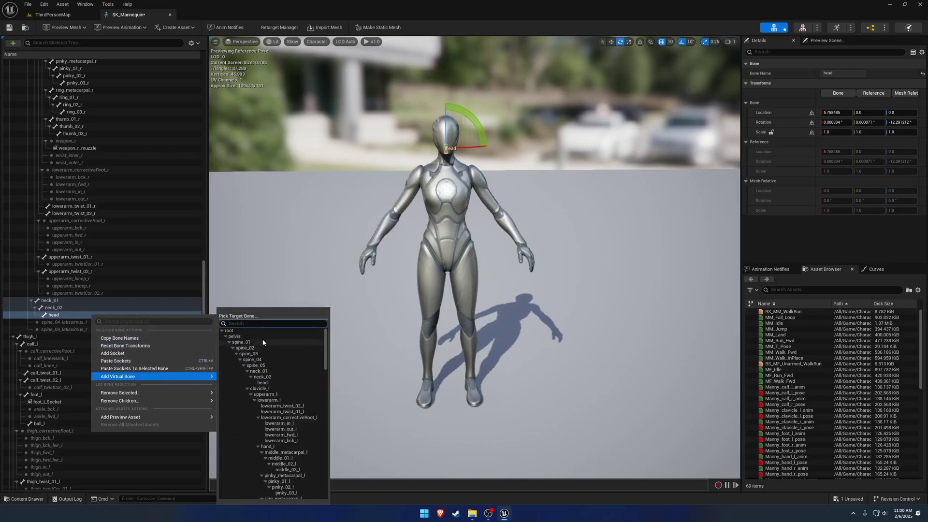
{"action": "type", "text": "head"}
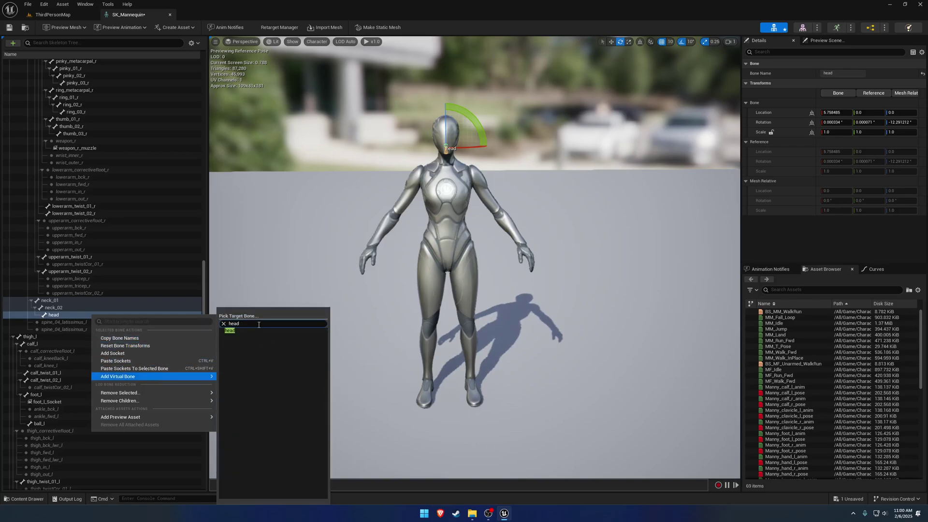
{"action": "left_click", "coordinate": [255, 332]}
Rename the virtual bone under head to ik_hand_gun_parent
{"action": "left_click", "coordinate": [69, 322]}
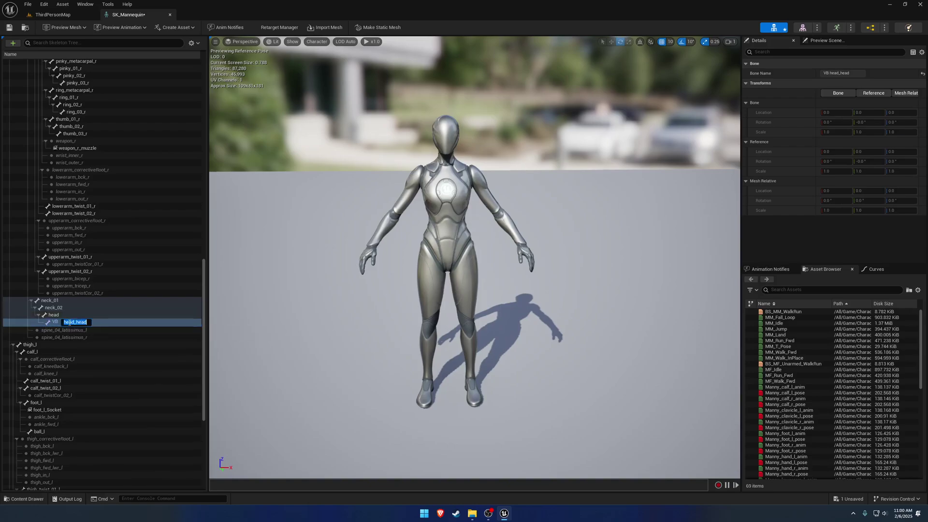
{"action": "key", "text": "BackSpace"}
{"action": "type", "text": "ik_hand"}
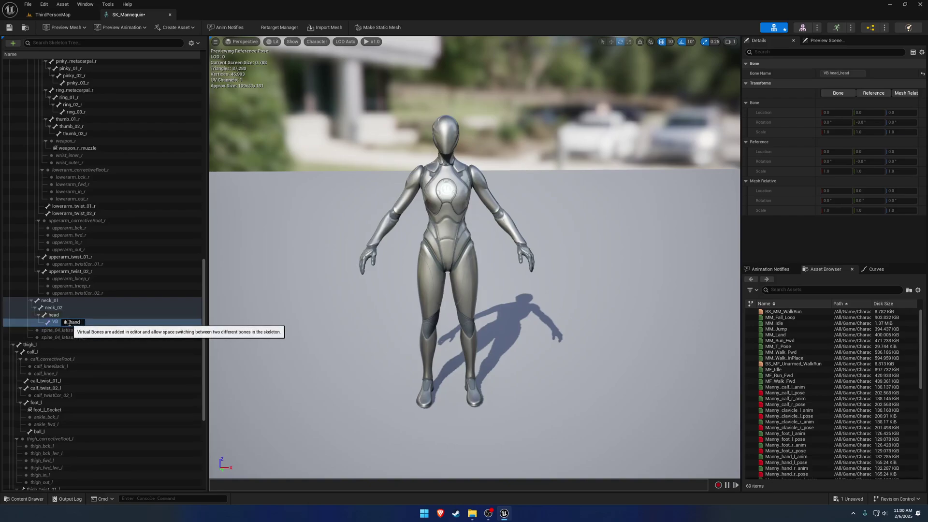
{"action": "type", "text": "_gun_parent"}
{"action": "key", "text": "Return"}
{"action": "left_click", "coordinate": [69, 324]}
{"action": "left_click", "coordinate": [71, 323]}
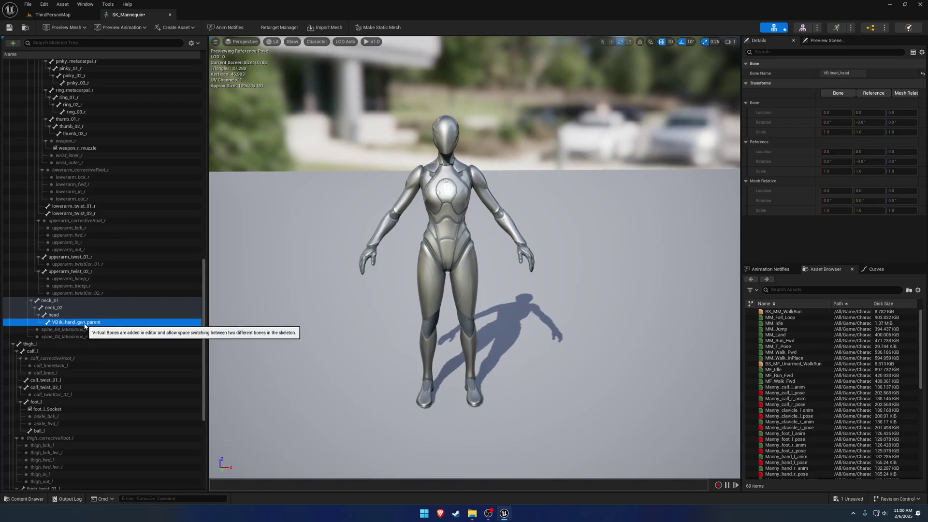
{"action": "left_click_drag", "start_coordinate": [90, 322], "coordinate": [73, 322]}
{"action": "left_click", "coordinate": [115, 323]}
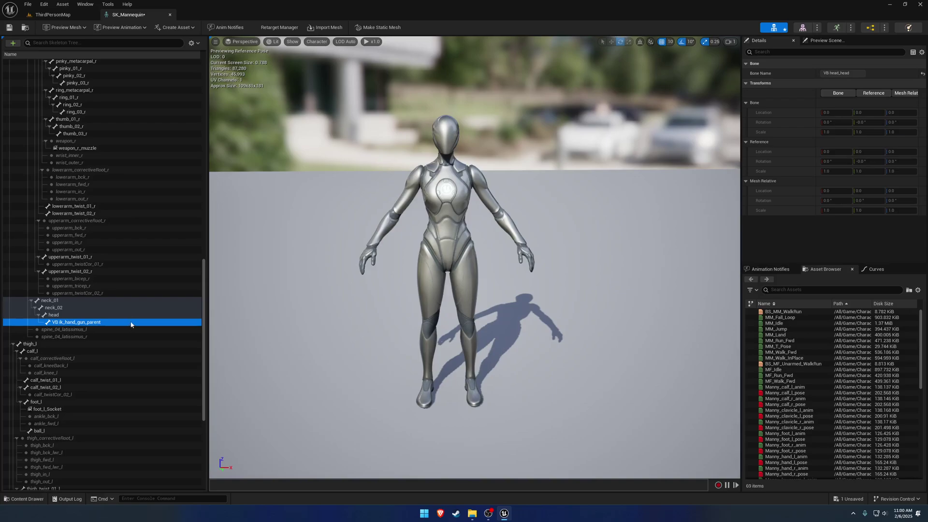
Add a virtual bone to VB ik_hand_gun_parent with head as its target and name it ik_hand_gun_ads
{"action": "right_click", "coordinate": [130, 325]}
{"action": "mouse_move", "coordinate": [186, 384]}
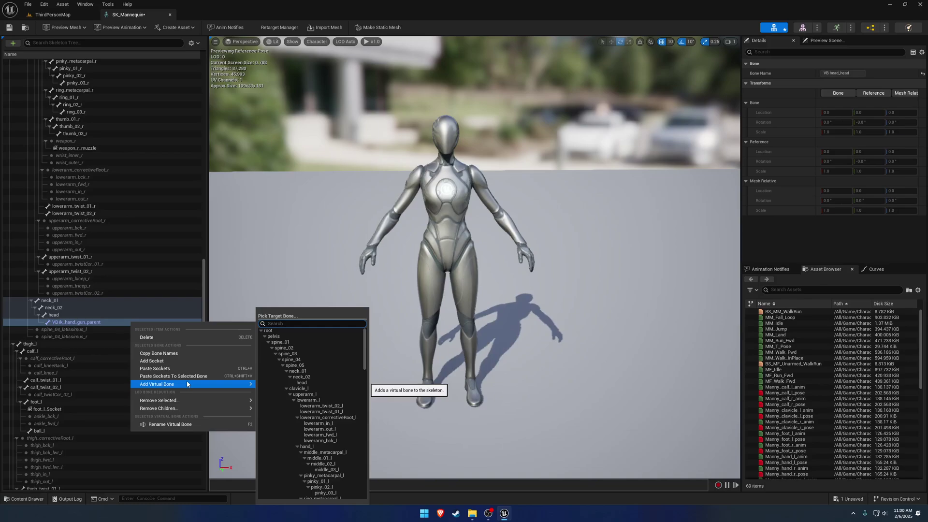
{"action": "type", "text": "head"}
{"action": "left_click", "coordinate": [281, 332]}
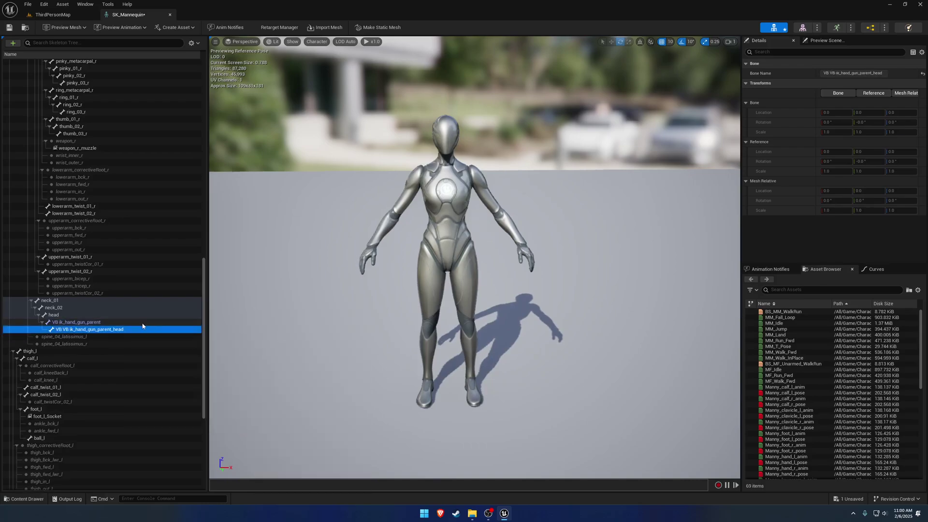
{"action": "double_click", "coordinate": [111, 329]}
{"action": "type", "text": "ik_hand_gun"}
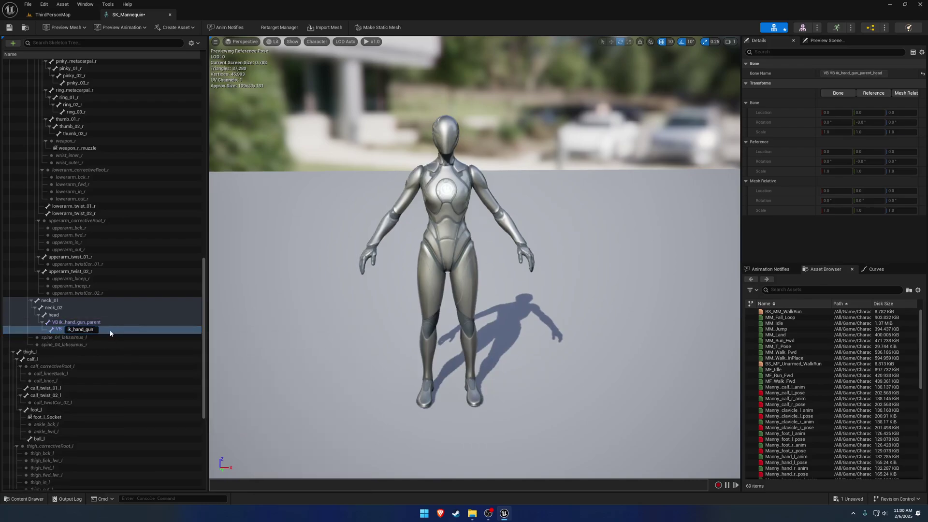
{"action": "type", "text": "_ads"}
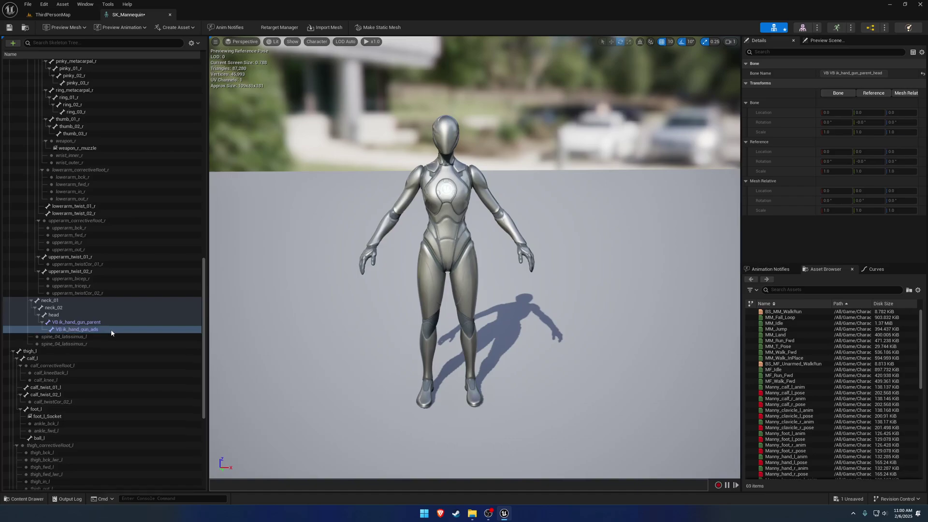
Add a virtual bone to VB ik_hand_gun_parent with ik_hand_gun as its target, name it ik_hand_gun, and save the skeleton
{"action": "key", "text": "Return"}
{"action": "left_click", "coordinate": [116, 322]}
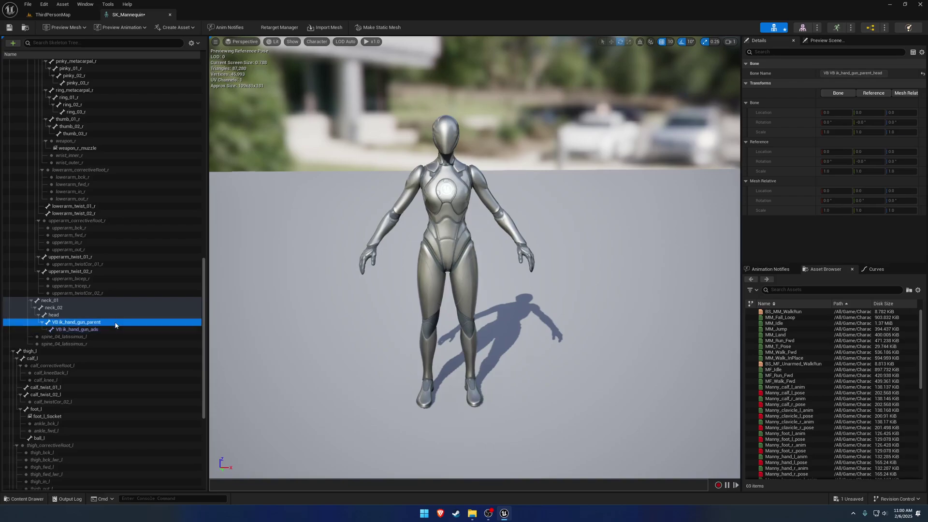
{"action": "right_click", "coordinate": [117, 324]}
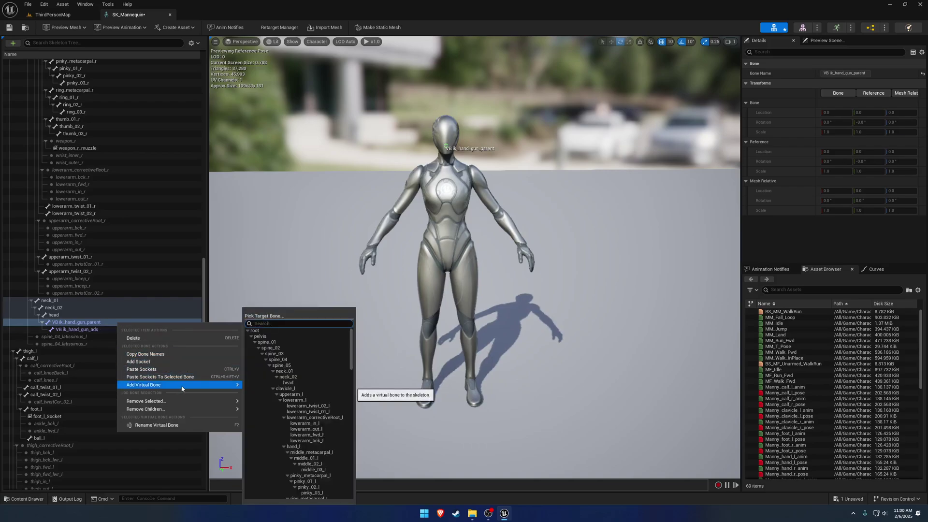
{"action": "type", "text": "ik_hand_gun"}
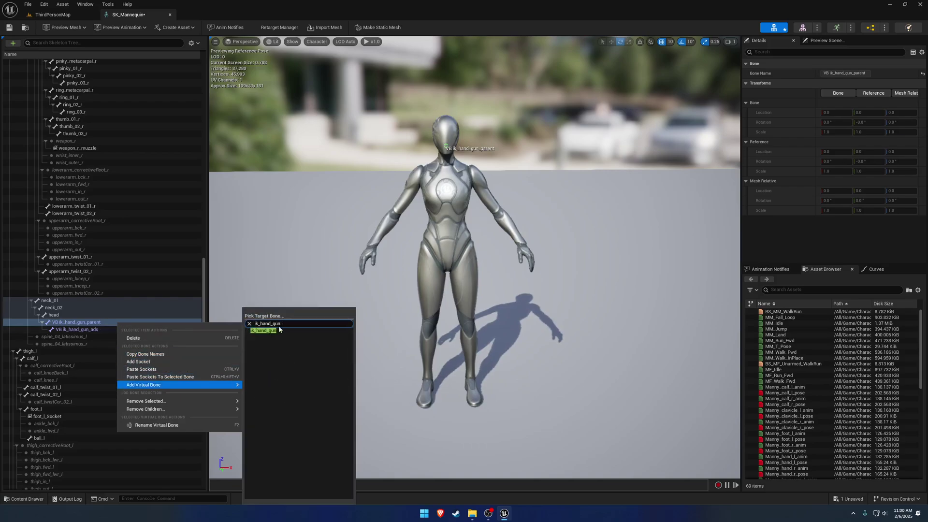
{"action": "left_click", "coordinate": [295, 332]}
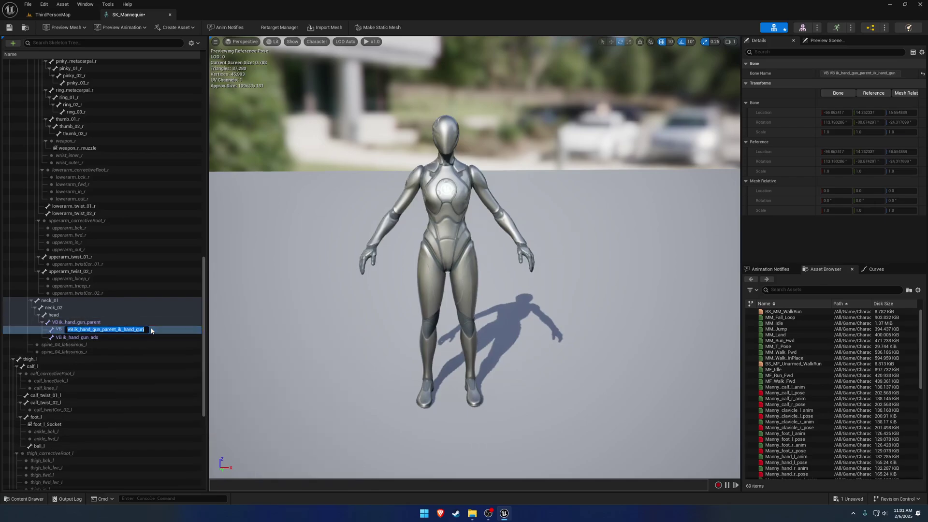
{"action": "type", "text": "ik_hand_gun"}
{"action": "key", "text": "Return"}
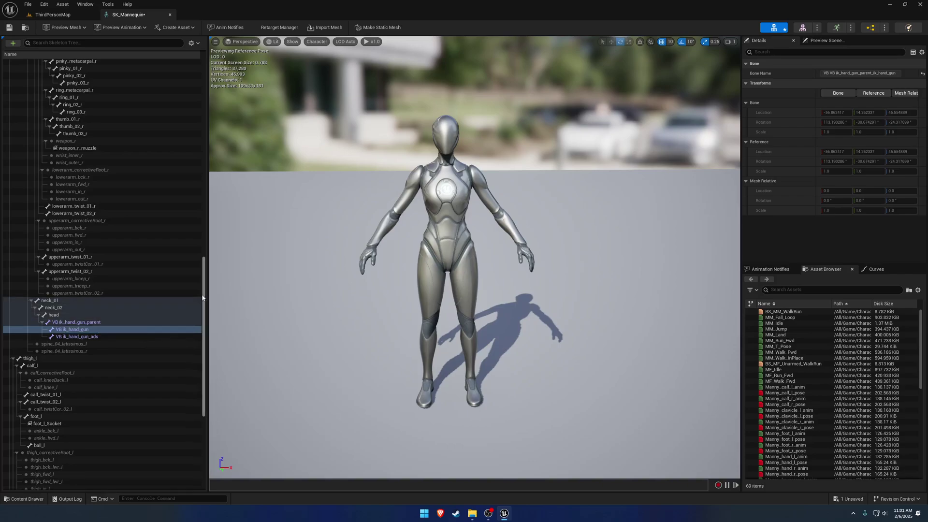
{"action": "key", "text": "ctrl+s"}
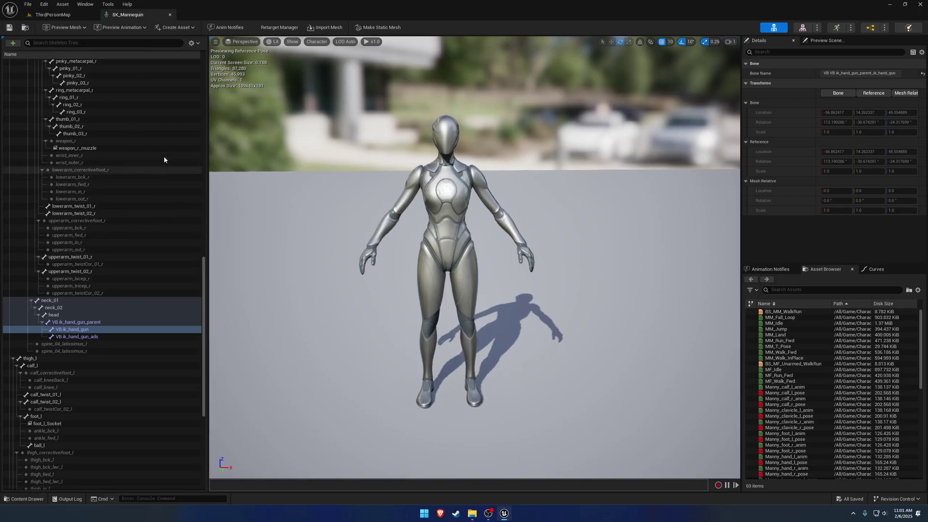
In the UpperBodyLowerBodySplitMask blend mask, set the weights of the ik_hand_root bones and the three virtual bones under head to 1.0
{"action": "left_click", "coordinate": [192, 43]}
{"action": "mouse_move", "coordinate": [259, 72]}
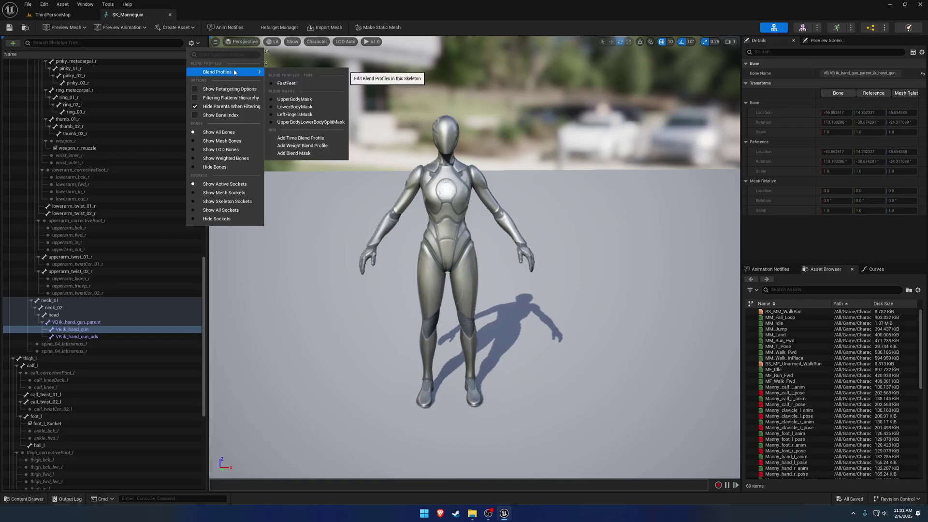
{"action": "left_click", "coordinate": [335, 124]}
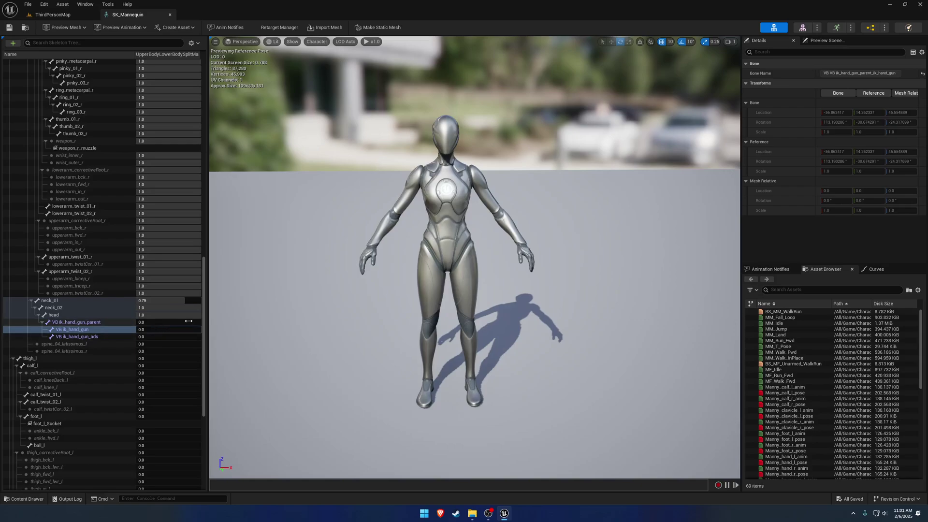
{"action": "scroll", "coordinate": [177, 103], "scroll_direction": "up", "scroll_amount": 15}
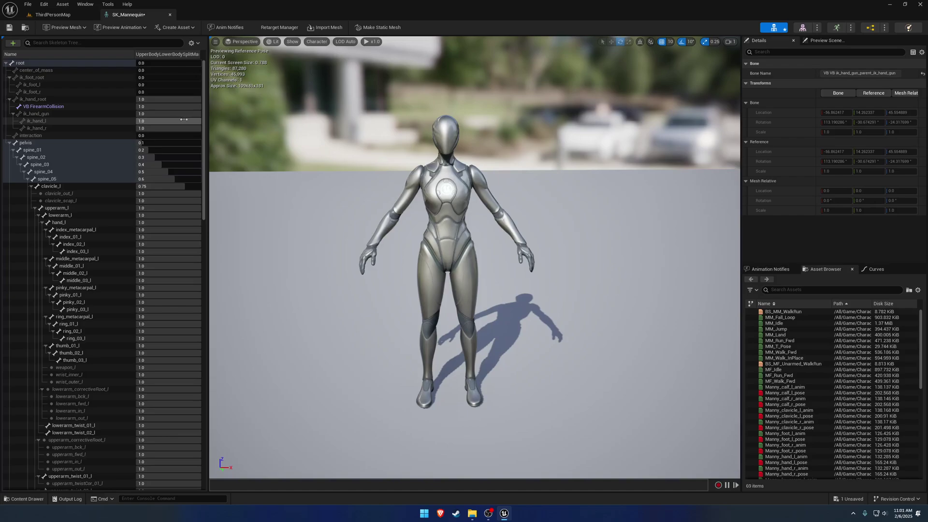
{"action": "left_click_drag", "start_coordinate": [204, 104], "coordinate": [213, 290]}
{"action": "left_click_drag", "start_coordinate": [150, 360], "coordinate": [202, 352]}
{"action": "left_click_drag", "start_coordinate": [150, 367], "coordinate": [202, 366]}
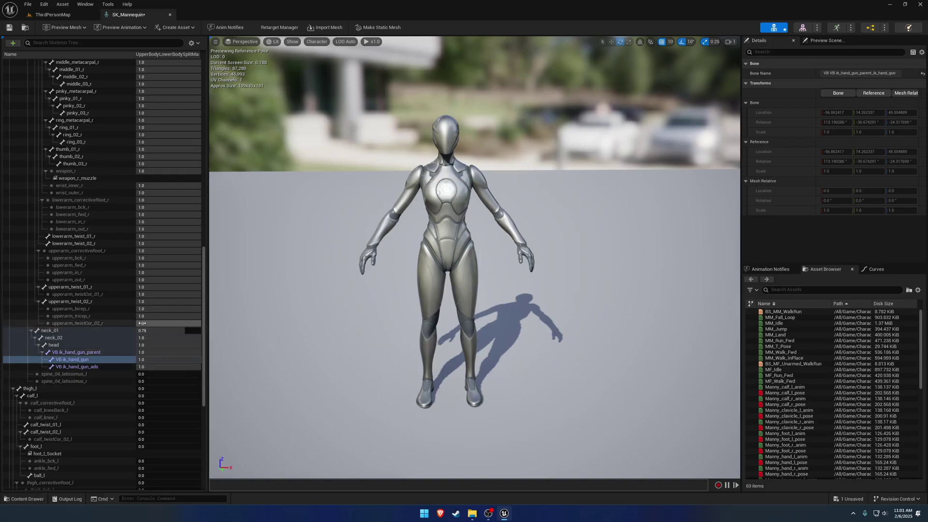
Set the neck_01 bone's weight to 1.0 in the blend mask and save the skeleton
{"action": "left_click_drag", "start_coordinate": [161, 331], "coordinate": [198, 331]}
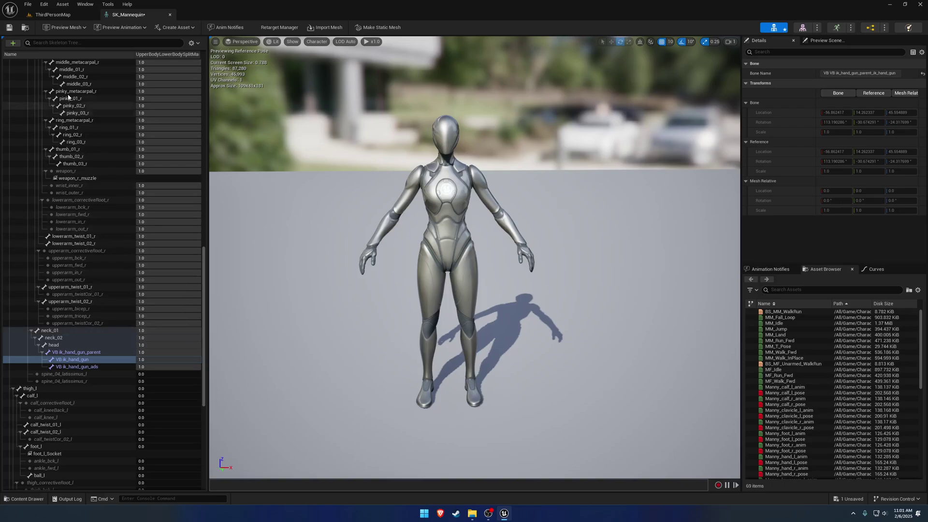
{"action": "left_click", "coordinate": [27, 5]}
{"action": "left_click", "coordinate": [47, 48]}
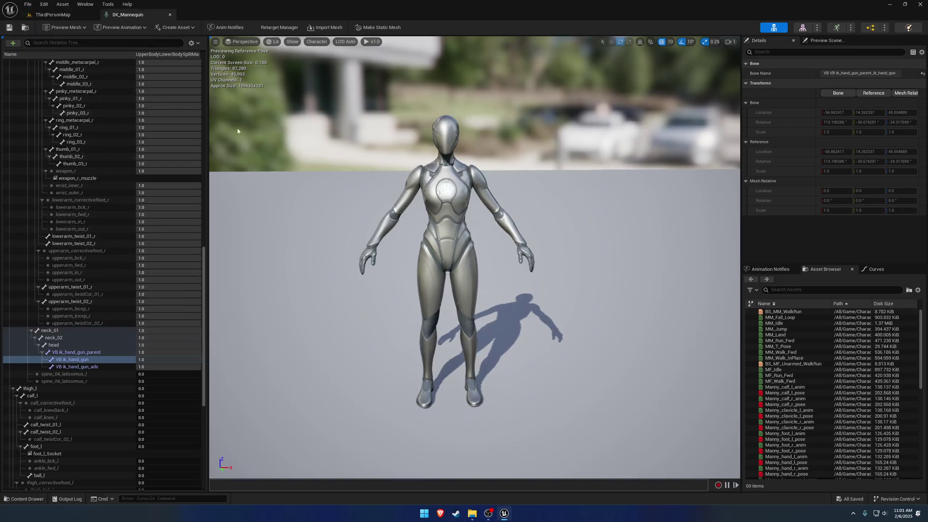
Check the VB FirearmCollision bone under ik_hand_root, and close the SK_Mannequin editor
{"action": "scroll", "coordinate": [207, 260], "scroll_direction": "up", "scroll_amount": 15}
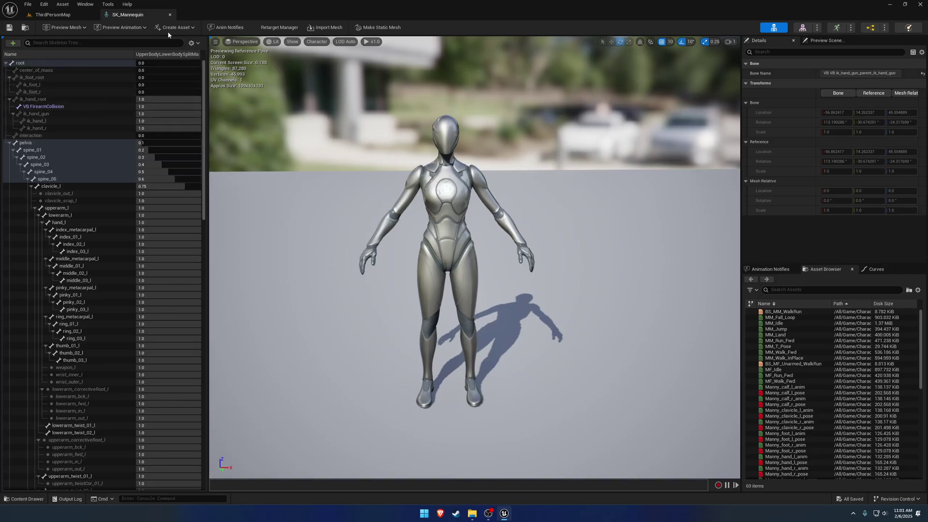
{"action": "left_click", "coordinate": [48, 106]}
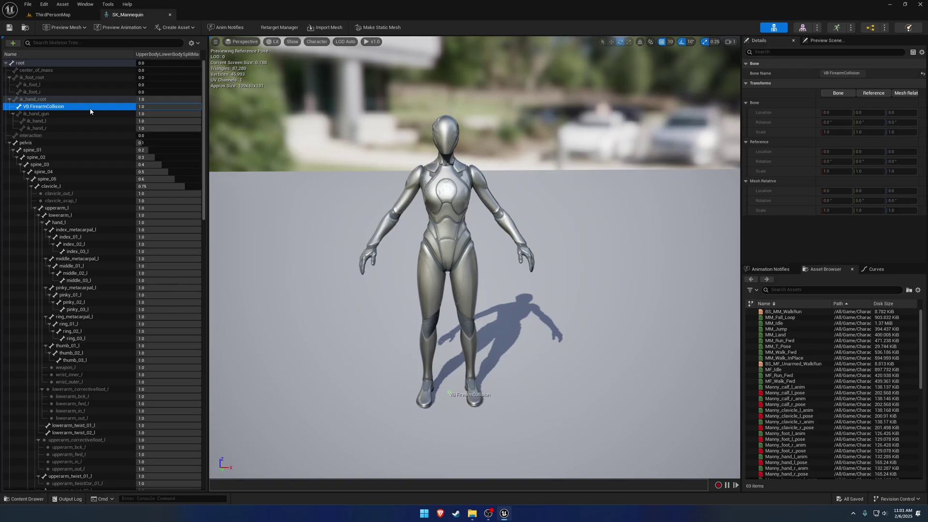
{"action": "left_click", "coordinate": [170, 16]}
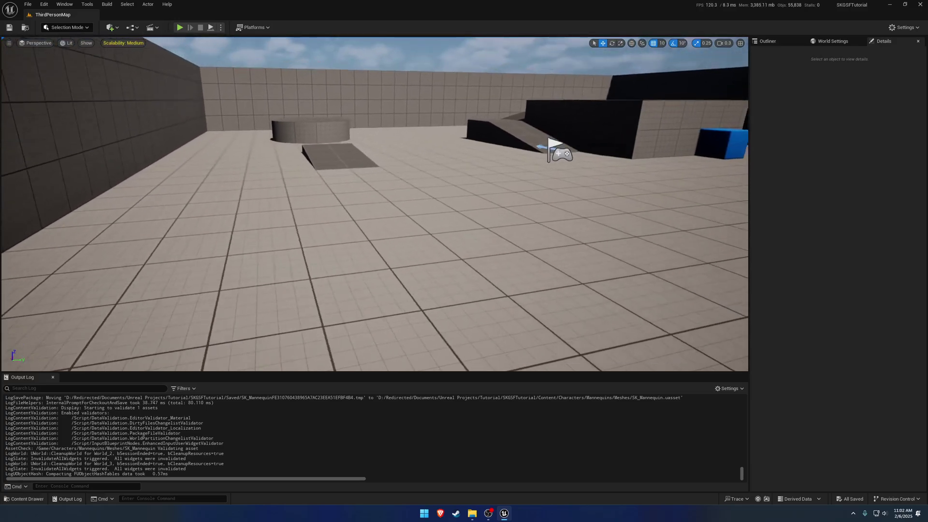
Open BP_ThirdPersonCharacter from the ThirdPerson/Blueprints folder, dock its editor beside the level, and show its 3D preview
{"action": "right_click_drag", "start_coordinate": [343, 214], "coordinate": [319, 197]}
{"action": "key", "text": "d"}
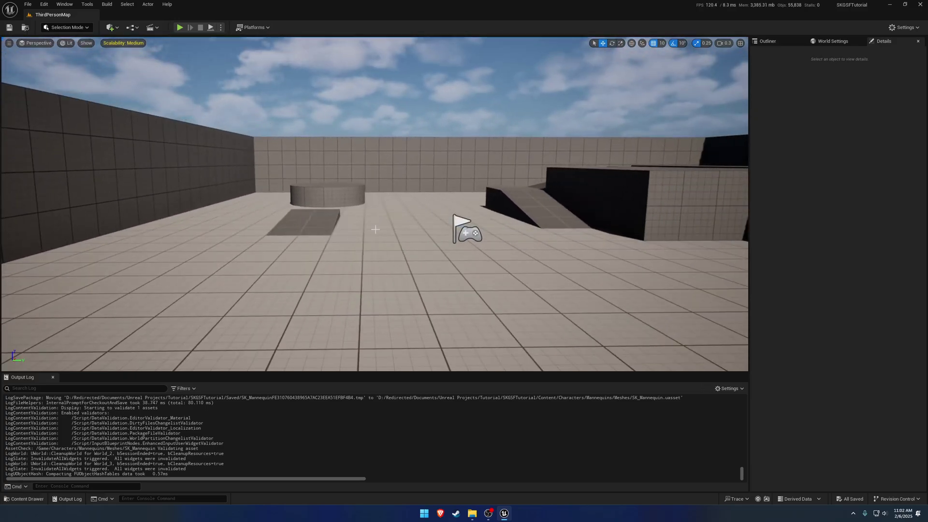
{"action": "key", "text": "ctrl+space"}
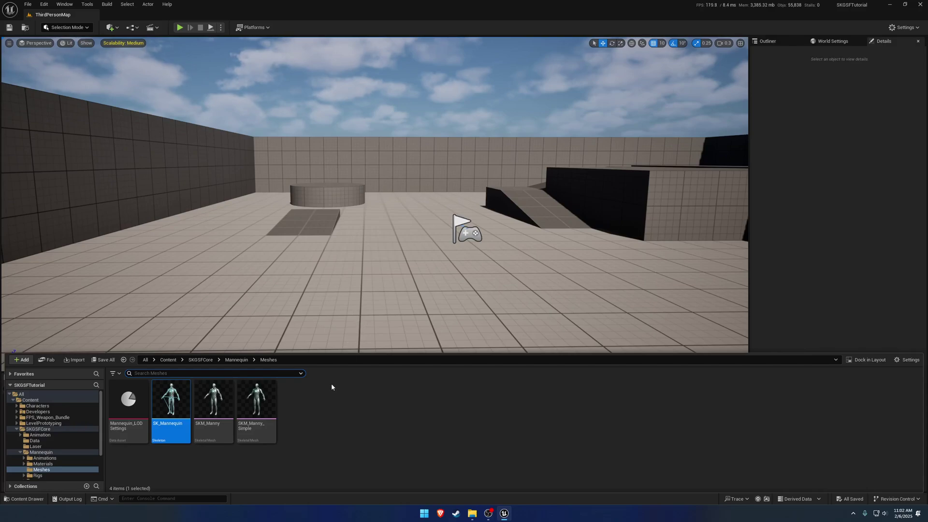
{"action": "left_click", "coordinate": [169, 360]}
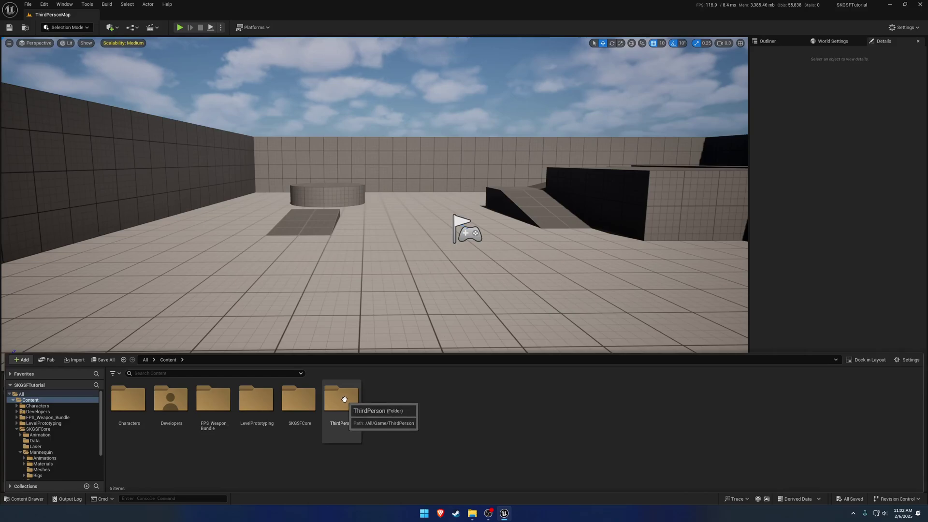
{"action": "left_click", "coordinate": [348, 398]}
{"action": "double_click", "coordinate": [348, 398]}
{"action": "double_click", "coordinate": [128, 398]}
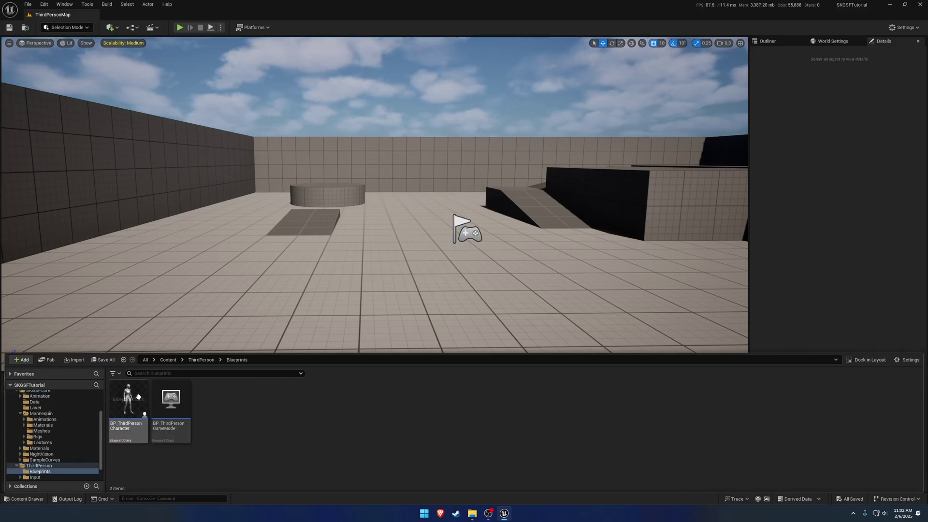
{"action": "double_click", "coordinate": [128, 401]}
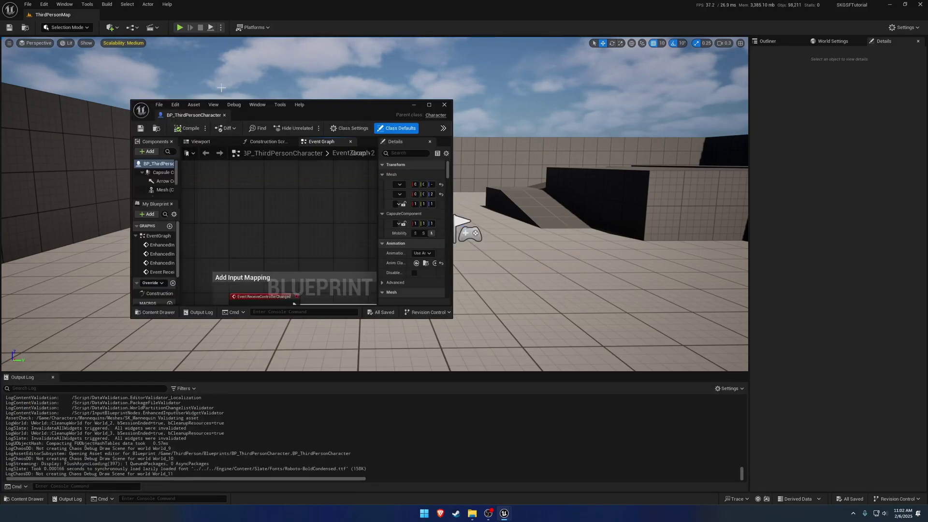
{"action": "left_click_drag", "start_coordinate": [200, 115], "coordinate": [143, 18]}
{"action": "left_click", "coordinate": [161, 41]}
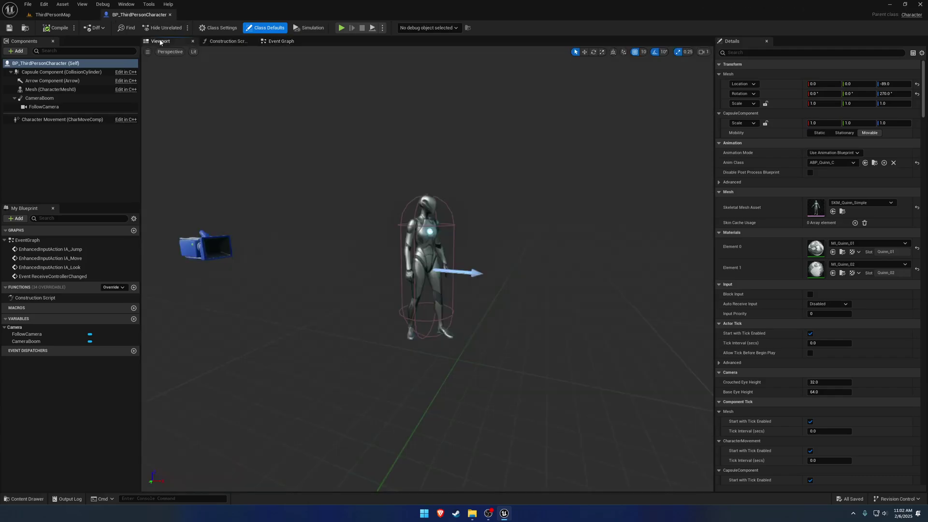
Attach FollowCamera to the character's Mesh component and delete the CameraBoom component
{"action": "left_click", "coordinate": [67, 89]}
{"action": "double_click", "coordinate": [111, 107]}
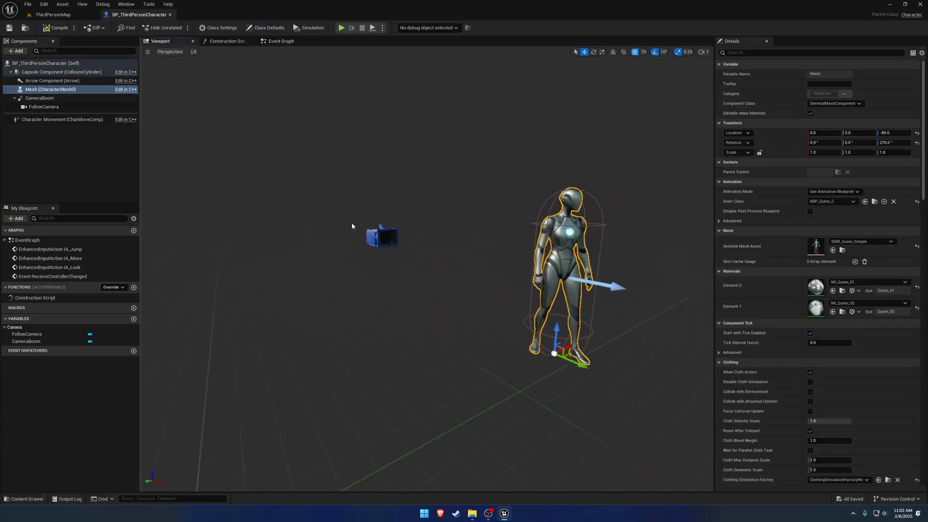
{"action": "left_click_drag", "start_coordinate": [104, 105], "coordinate": [56, 89]}
{"action": "left_click", "coordinate": [58, 107]}
{"action": "key", "text": "Delete"}
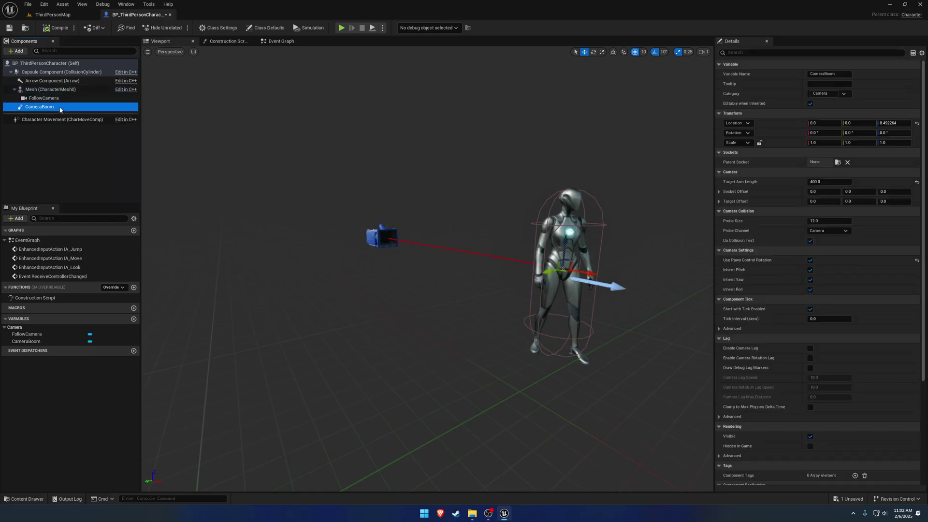
Reset FollowCamera's location and rotation to their defaults and save the blueprint
{"action": "left_click", "coordinate": [44, 98]}
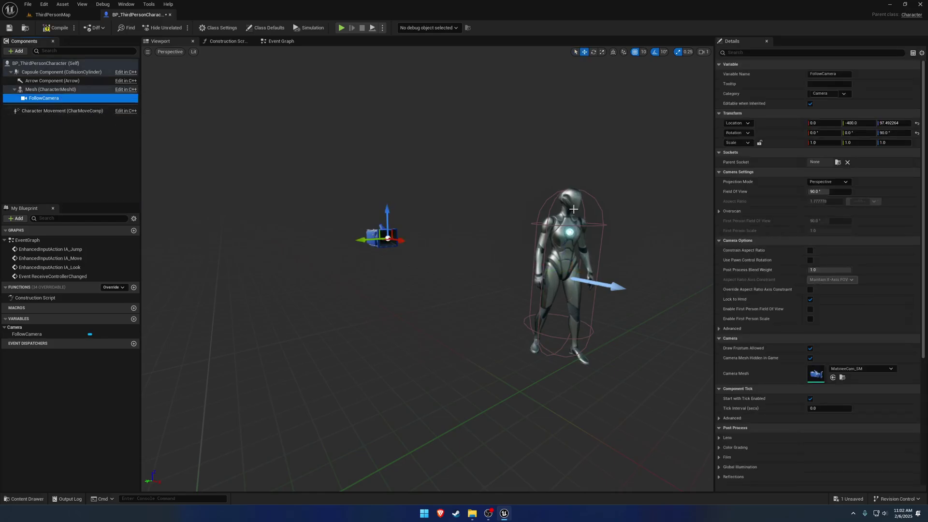
{"action": "left_click", "coordinate": [917, 124]}
{"action": "left_click", "coordinate": [917, 133]}
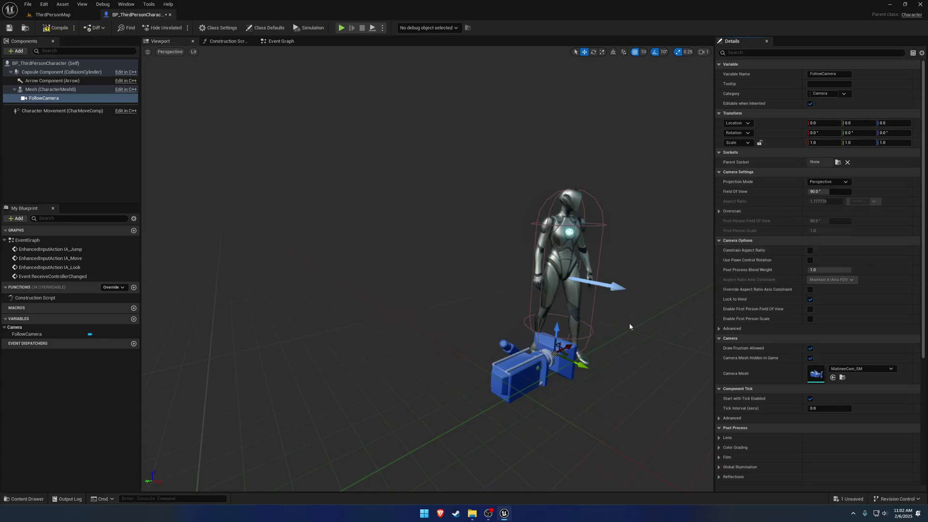
{"action": "right_click_drag", "start_coordinate": [608, 292], "coordinate": [676, 297]}
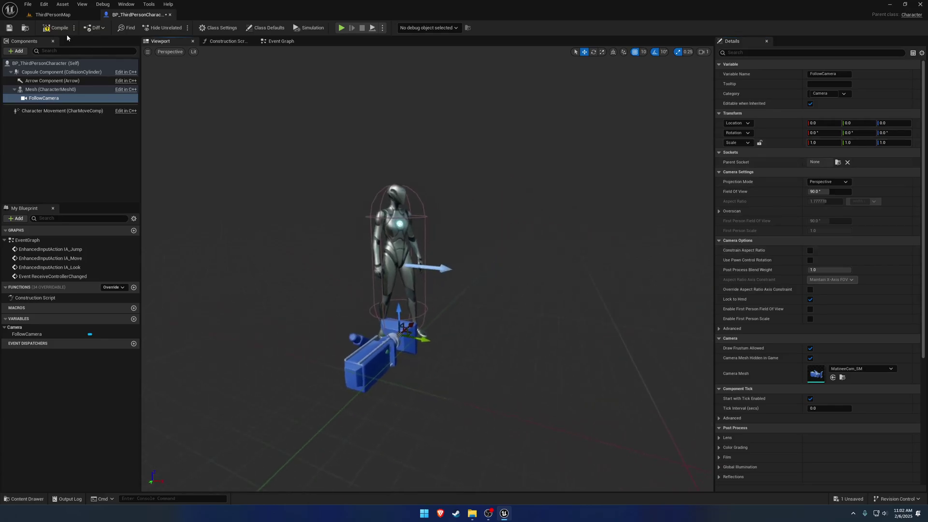
{"action": "left_click", "coordinate": [13, 27]}
Open the skeleton of the character's SKM_Quinn_Simple mesh and close the mesh's own editor
{"action": "left_click", "coordinate": [396, 231]}
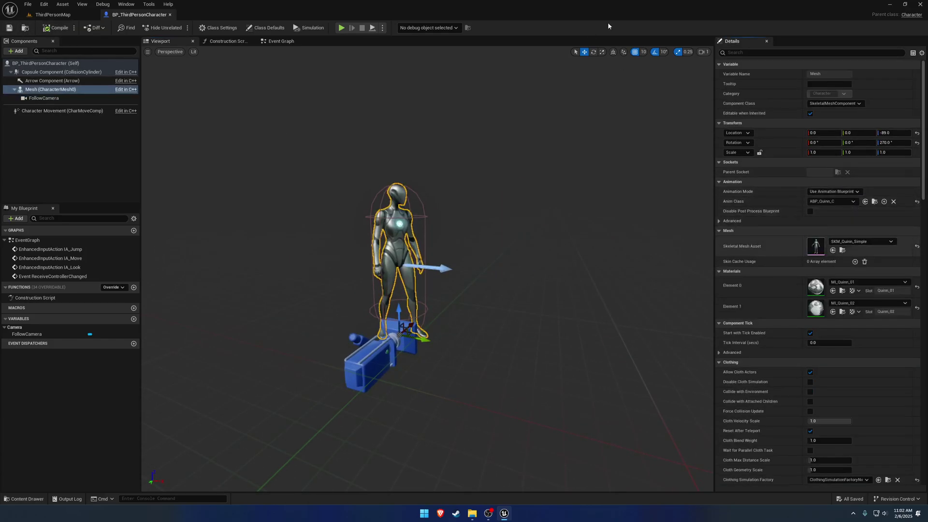
{"action": "left_click", "coordinate": [773, 28]}
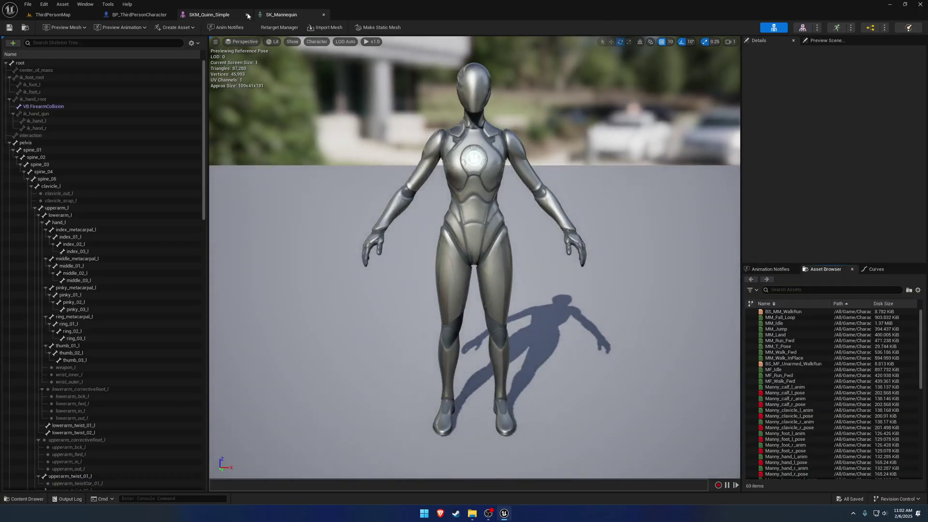
{"action": "left_click", "coordinate": [247, 15]}
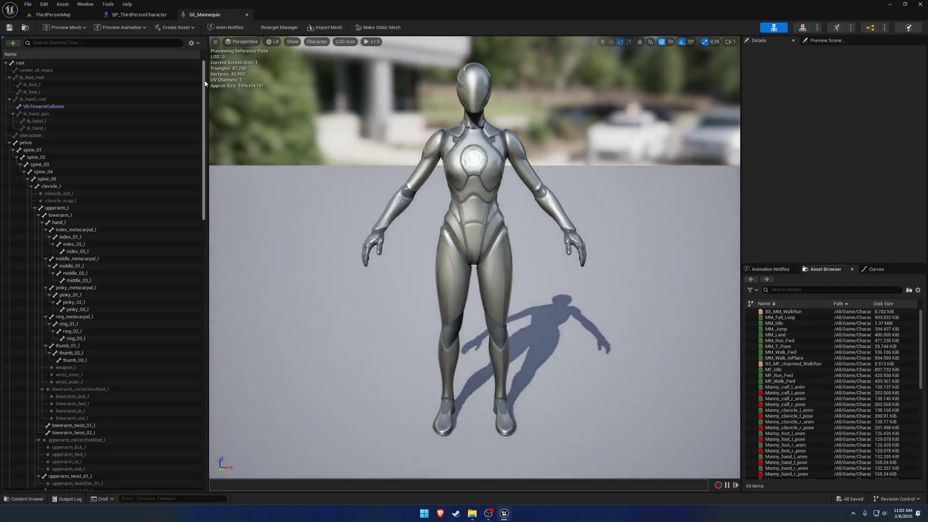
Add a socket to the head bone of SK_Mannequin and name it S_Camera
{"action": "left_click_drag", "start_coordinate": [205, 83], "coordinate": [225, 284]}
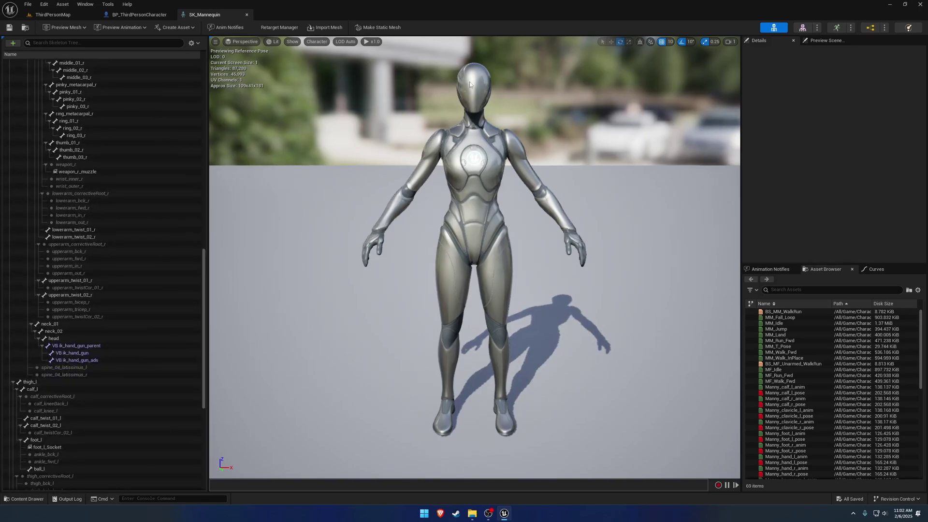
{"action": "left_click", "coordinate": [97, 338]}
{"action": "left_click", "coordinate": [145, 15]}
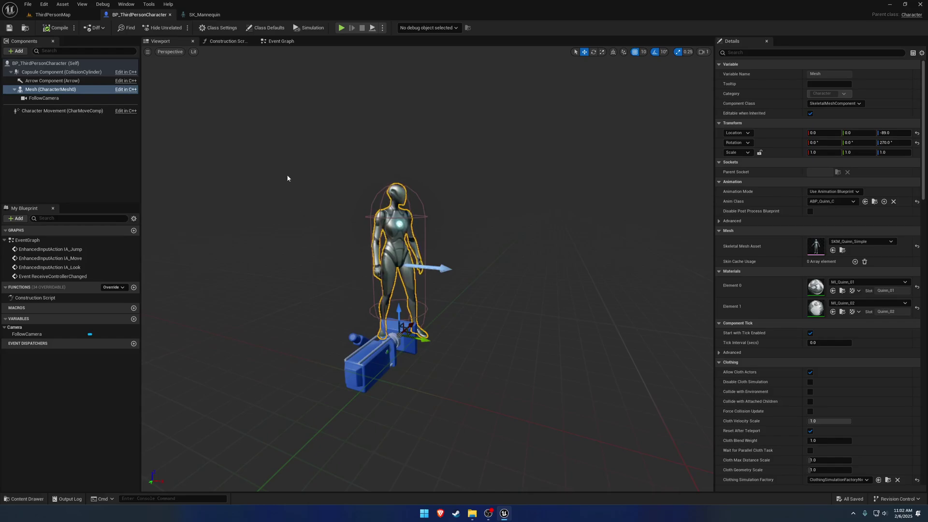
{"action": "left_click", "coordinate": [207, 14]}
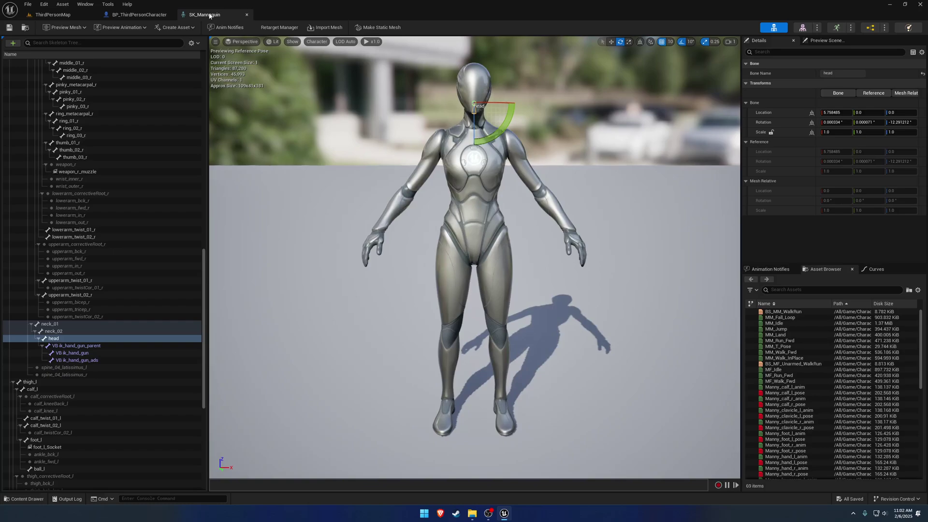
{"action": "right_click", "coordinate": [72, 339]}
{"action": "left_click", "coordinate": [128, 380]}
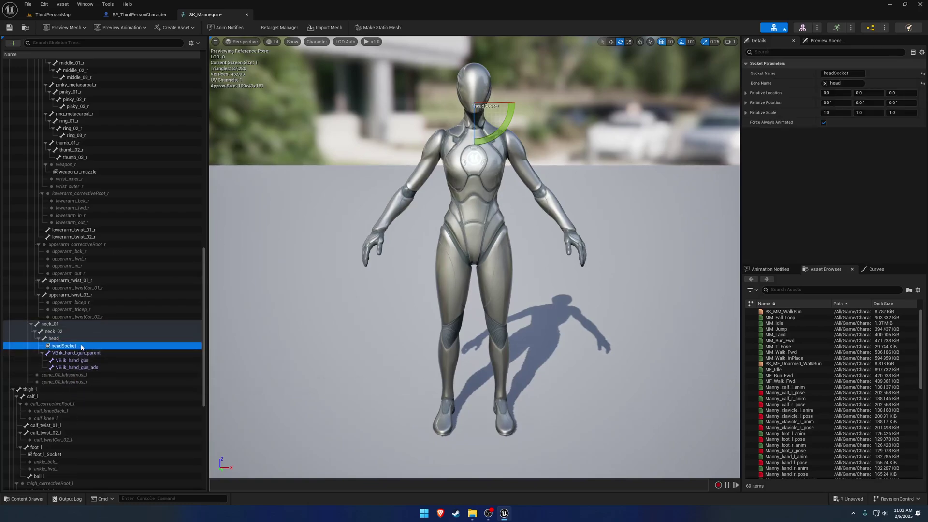
{"action": "double_click", "coordinate": [78, 346]}
{"action": "type", "text": "S"}
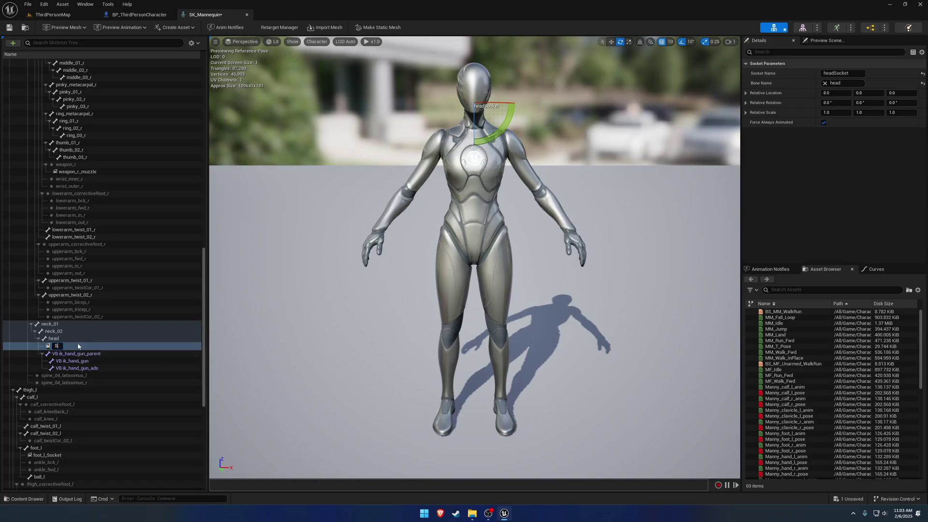
{"action": "type", "text": "_Camera"}
{"action": "key", "text": "Return"}
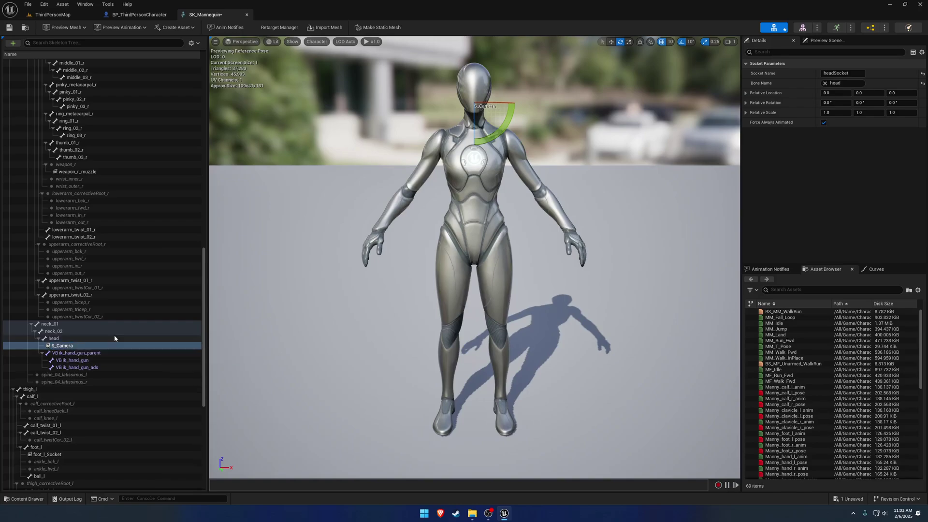
Set the skeleton editor's preview mesh to SKM_Manny
{"action": "right_click_drag", "start_coordinate": [338, 270], "coordinate": [399, 242]}
{"action": "scroll", "coordinate": [399, 241], "scroll_direction": "down", "scroll_amount": 6}
{"action": "right_click_drag", "start_coordinate": [512, 227], "coordinate": [526, 222]}
{"action": "left_click", "coordinate": [65, 27]}
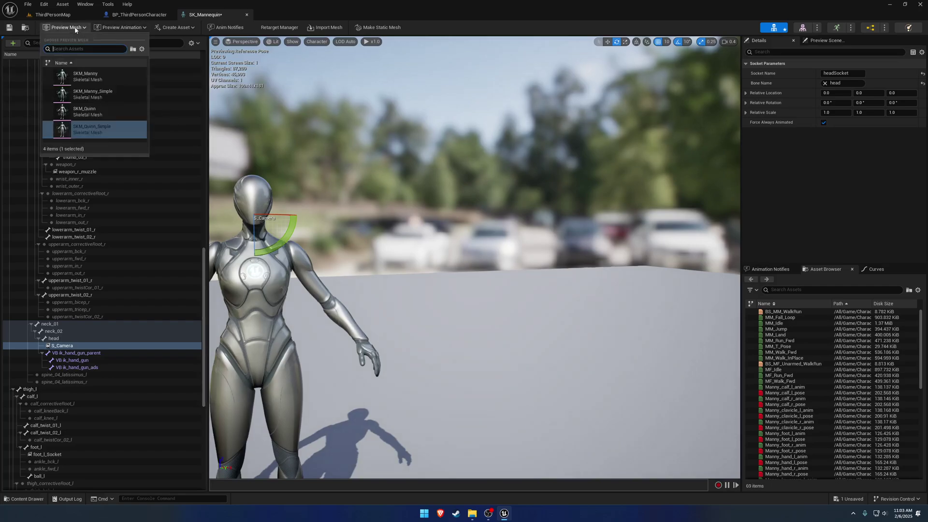
{"action": "left_click", "coordinate": [104, 74]}
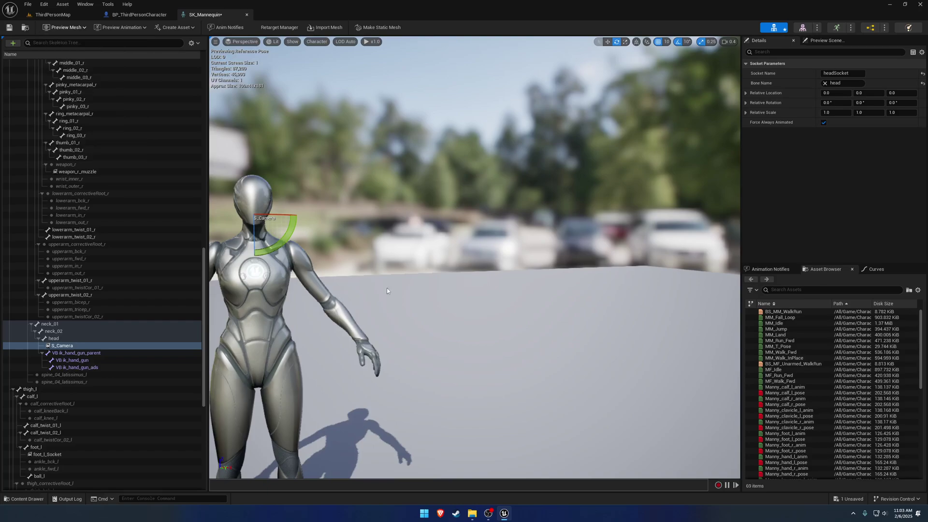
Move the S_Camera socket to the front of Manny's face, at about X 4.99, Y 13.57, and save the skeleton
{"action": "left_click", "coordinate": [63, 345]}
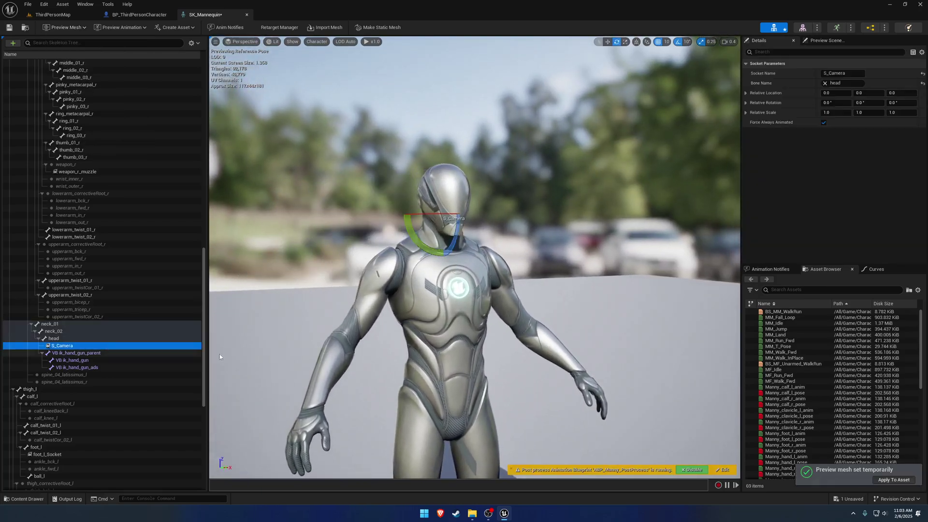
{"action": "key", "text": "w"}
{"action": "mouse_move", "coordinate": [385, 342]}
{"action": "right_mouse_down"}
{"action": "mouse_move", "coordinate": [444, 340]}
{"action": "mouse_move", "coordinate": [385, 342]}
{"action": "right_mouse_up"}
{"action": "key", "text": "w"}
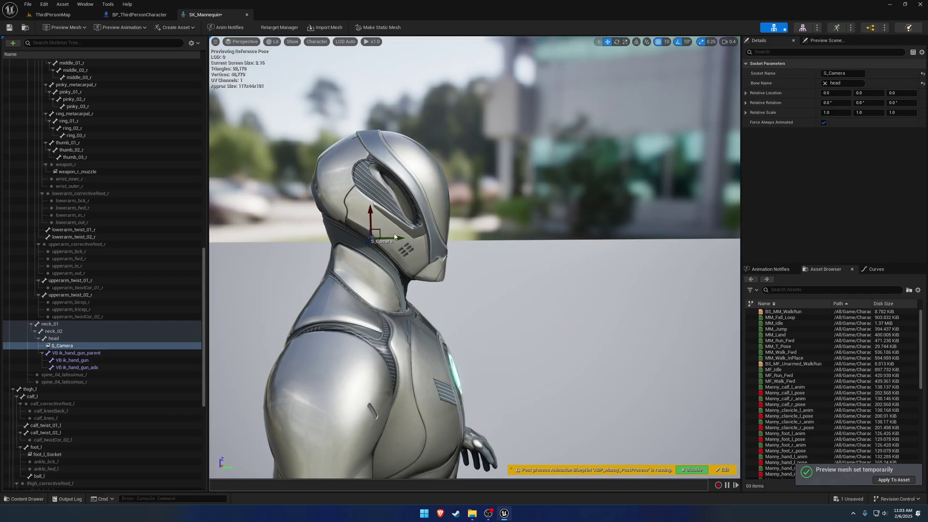
{"action": "left_click_drag", "start_coordinate": [421, 237], "coordinate": [451, 189]}
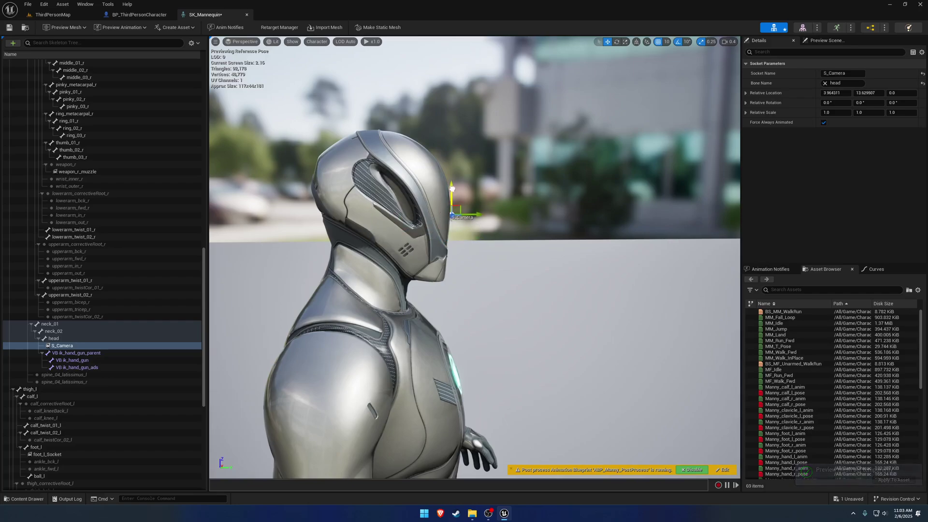
{"action": "key", "text": "w"}
{"action": "right_click_drag", "start_coordinate": [471, 212], "coordinate": [468, 193]}
{"action": "key", "text": "a"}
{"action": "key", "text": "d"}
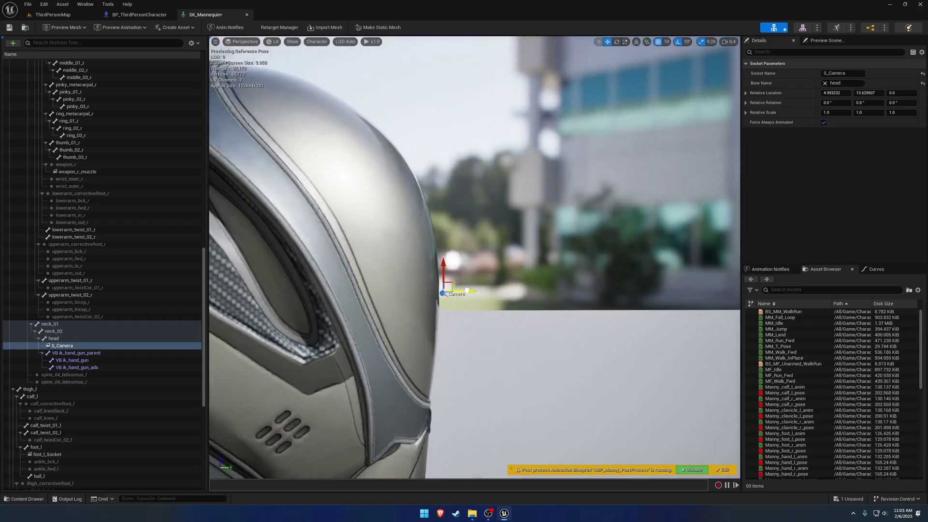
{"action": "key", "text": "s"}
{"action": "right_click_drag", "start_coordinate": [465, 290], "coordinate": [318, 309]}
{"action": "key", "text": "d"}
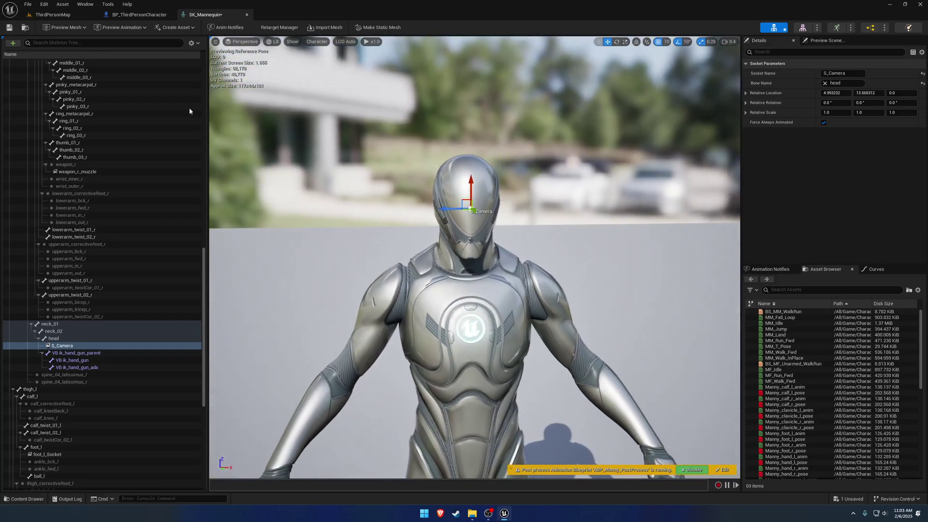
Set FollowCamera's parent socket to S_Camera in BP_ThirdPersonCharacter
{"action": "left_click", "coordinate": [141, 15]}
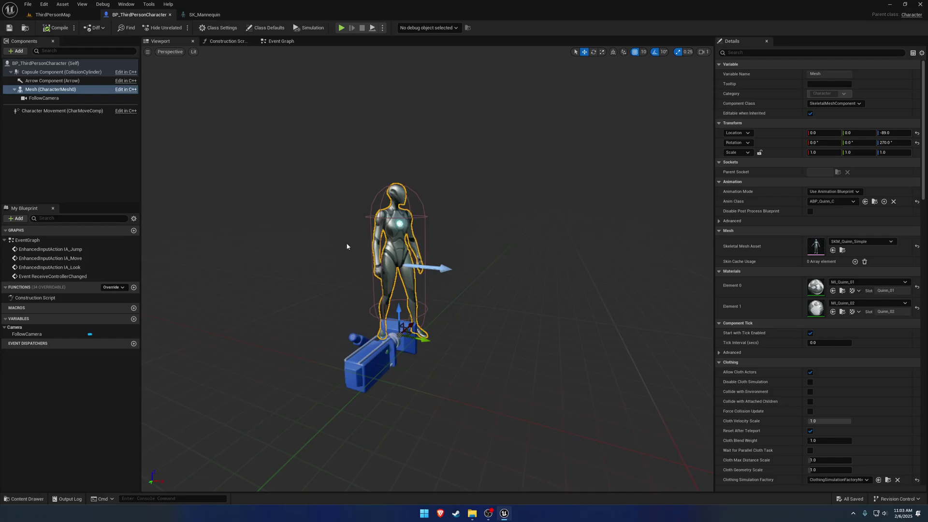
{"action": "left_click", "coordinate": [366, 361]}
{"action": "left_click", "coordinate": [838, 162]}
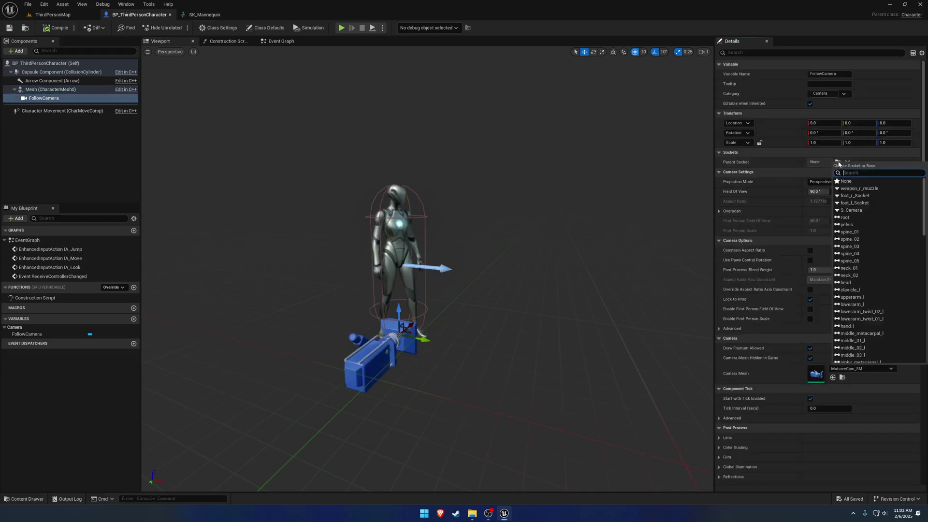
{"action": "type", "text": "ca"}
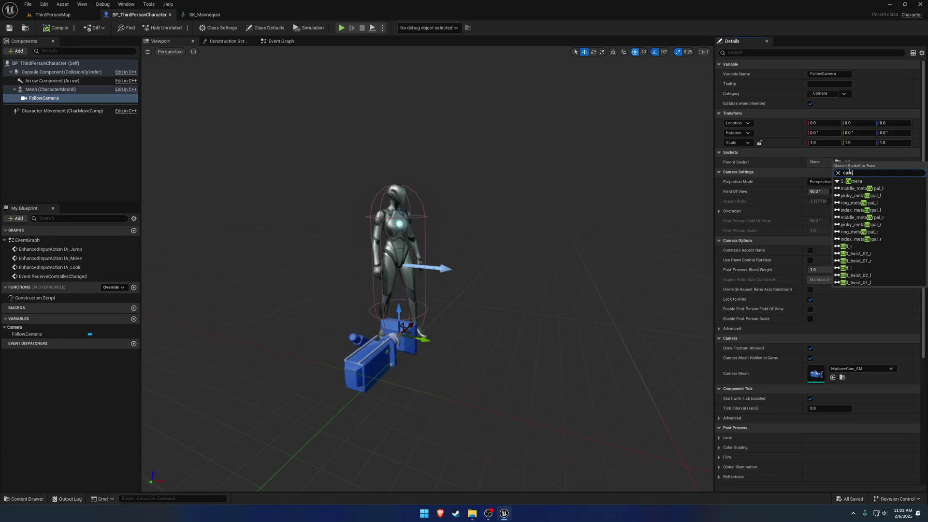
{"action": "left_click", "coordinate": [858, 181]}
{"action": "right_click_drag", "start_coordinate": [542, 232], "coordinate": [551, 198]}
{"action": "scroll", "coordinate": [551, 198], "scroll_direction": "down", "scroll_amount": 4}
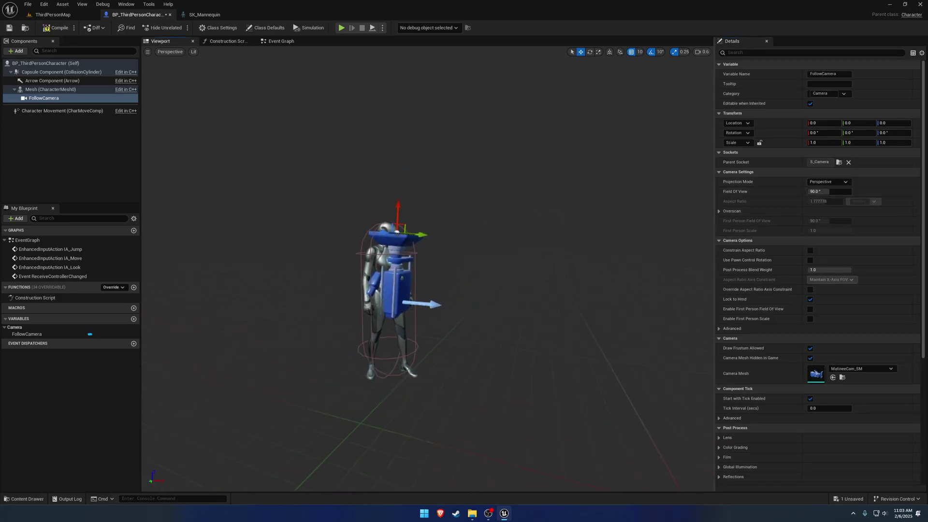
{"action": "key", "text": "w"}
{"action": "mouse_move", "coordinate": [434, 284]}
{"action": "right_mouse_down"}
{"action": "mouse_move", "coordinate": [416, 302]}
{"action": "mouse_move", "coordinate": [435, 285]}
{"action": "right_mouse_up"}
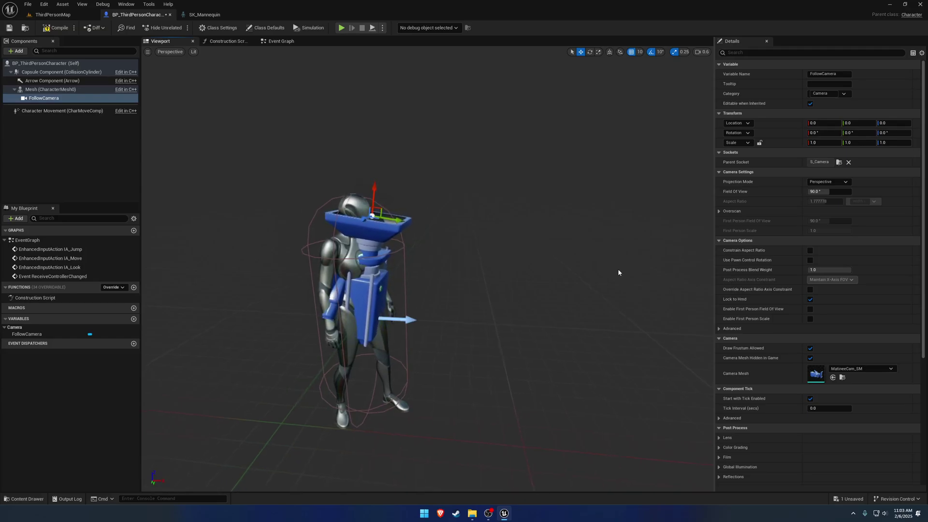
Rotate the S_Camera socket in SK_Mannequin to about -90° on X and 90° on Z, and save the skeleton
{"action": "left_click", "coordinate": [205, 14]}
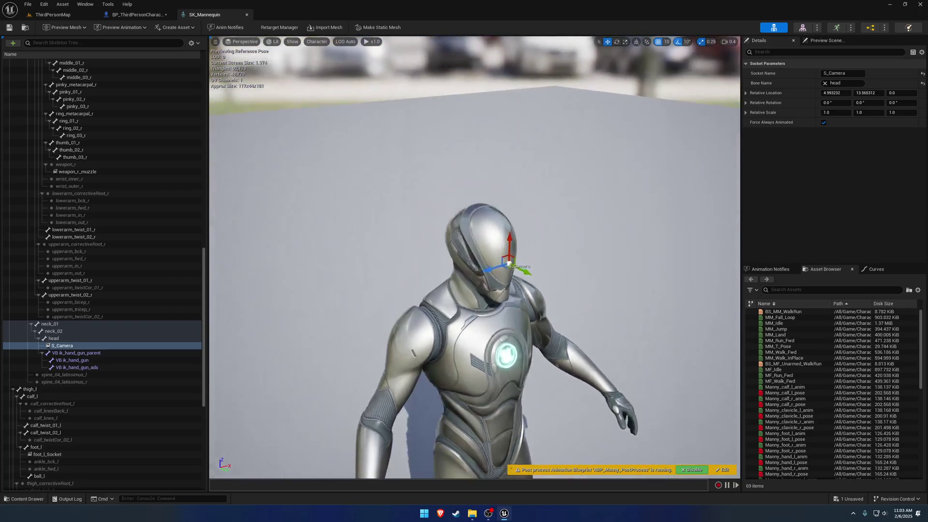
{"action": "key", "text": "e"}
{"action": "right_click_drag", "start_coordinate": [502, 285], "coordinate": [526, 329]}
{"action": "left_click_drag", "start_coordinate": [487, 286], "coordinate": [488, 286]}
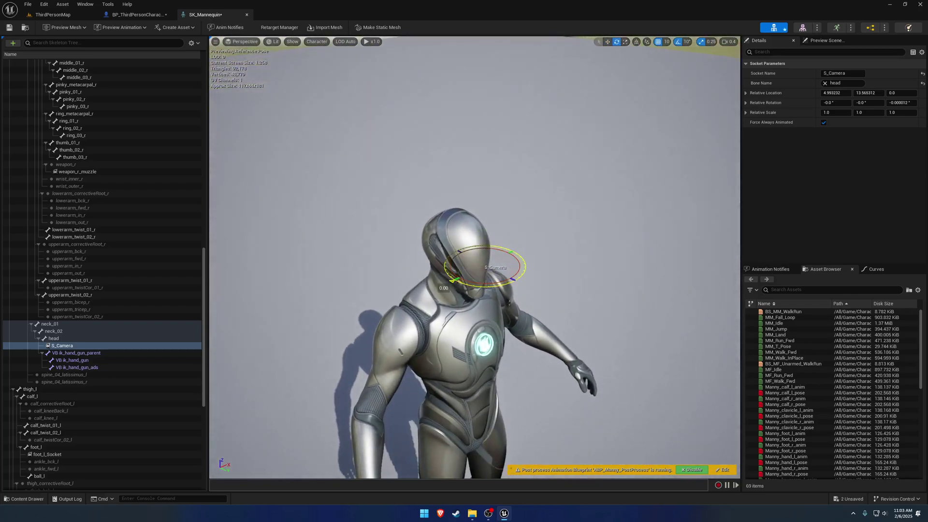
{"action": "left_click_drag", "start_coordinate": [496, 237], "coordinate": [498, 238]}
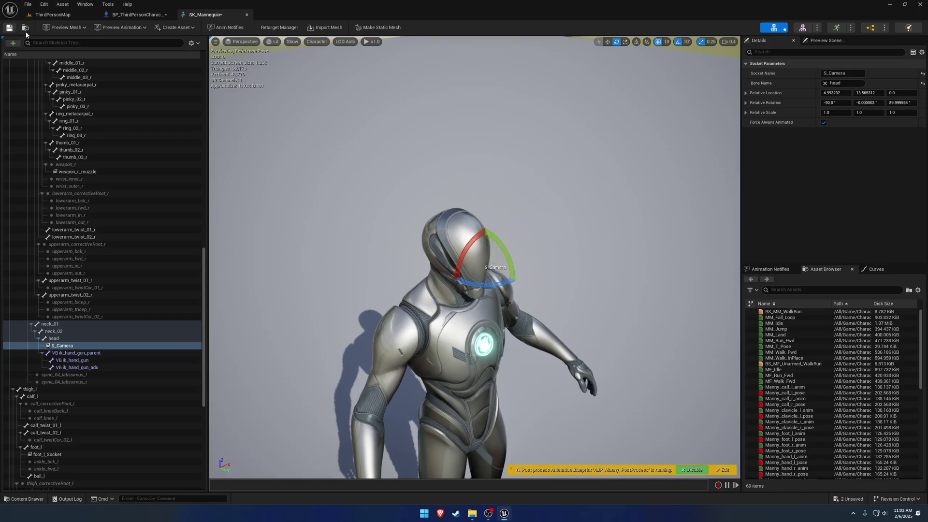
Enable Use Pawn Control Rotation on FollowCamera in BP_ThirdPersonCharacter, then compile and save the blueprint
{"action": "left_click", "coordinate": [134, 15]}
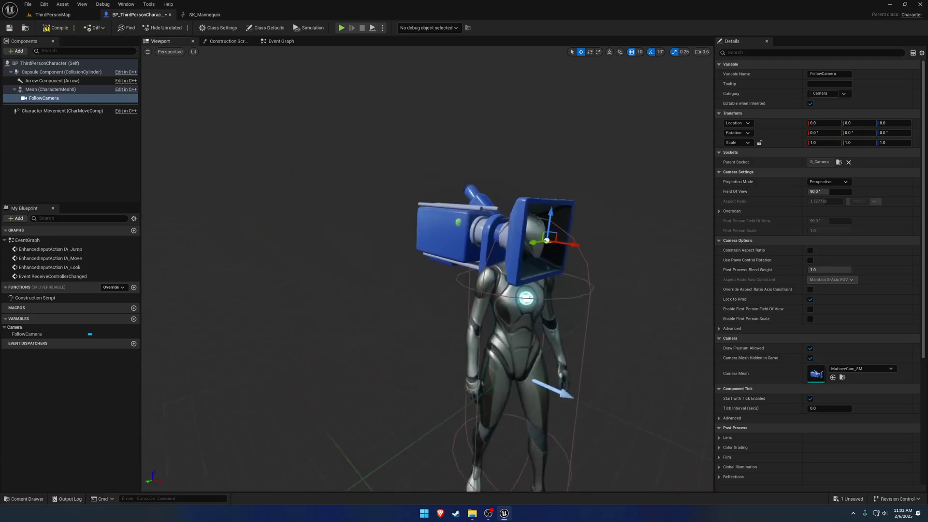
{"action": "right_click_drag", "start_coordinate": [427, 269], "coordinate": [527, 261]}
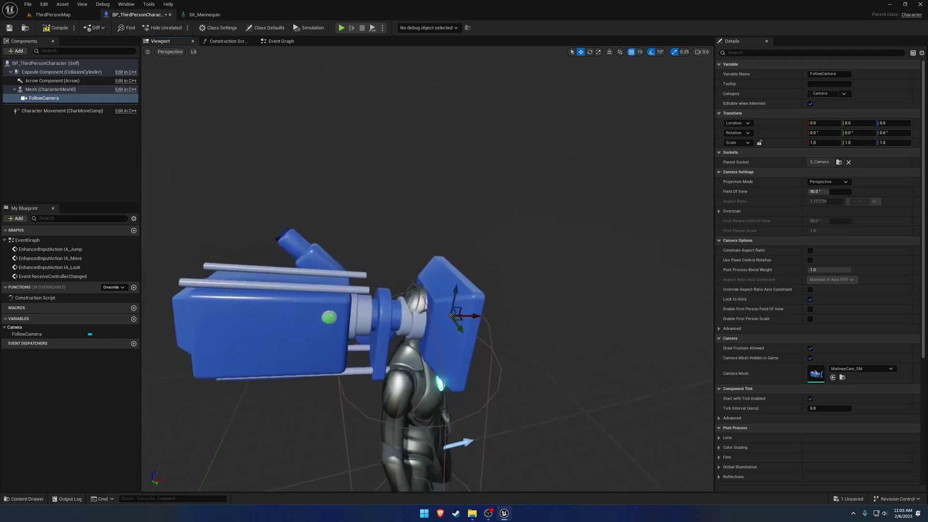
{"action": "mouse_move", "coordinate": [614, 331]}
{"action": "right_mouse_down"}
{"action": "mouse_move", "coordinate": [600, 344]}
{"action": "mouse_move", "coordinate": [613, 331]}
{"action": "right_mouse_up"}
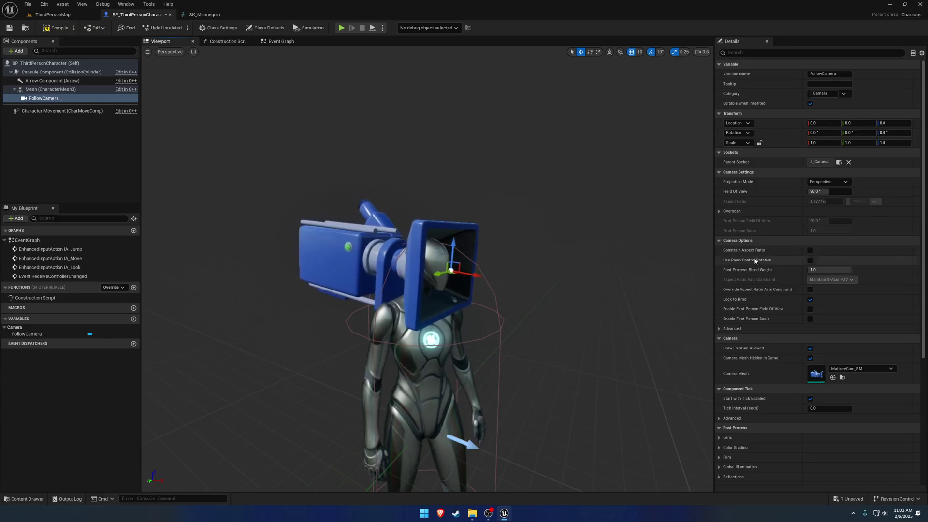
{"action": "left_click", "coordinate": [810, 260]}
{"action": "left_click", "coordinate": [57, 28]}
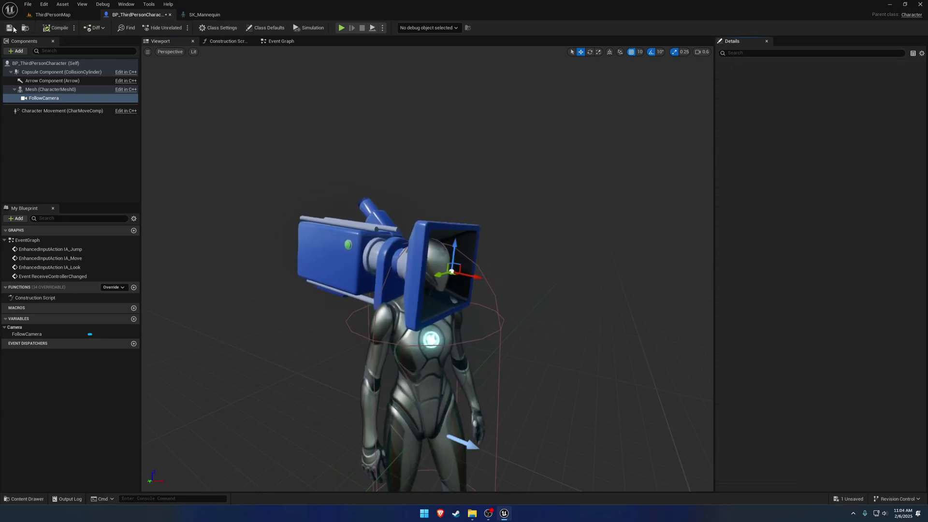
{"action": "left_click", "coordinate": [67, 18]}
{"action": "right_click_drag", "start_coordinate": [290, 169], "coordinate": [537, 128]}
{"action": "right_click_drag", "start_coordinate": [343, 191], "coordinate": [343, 191]}
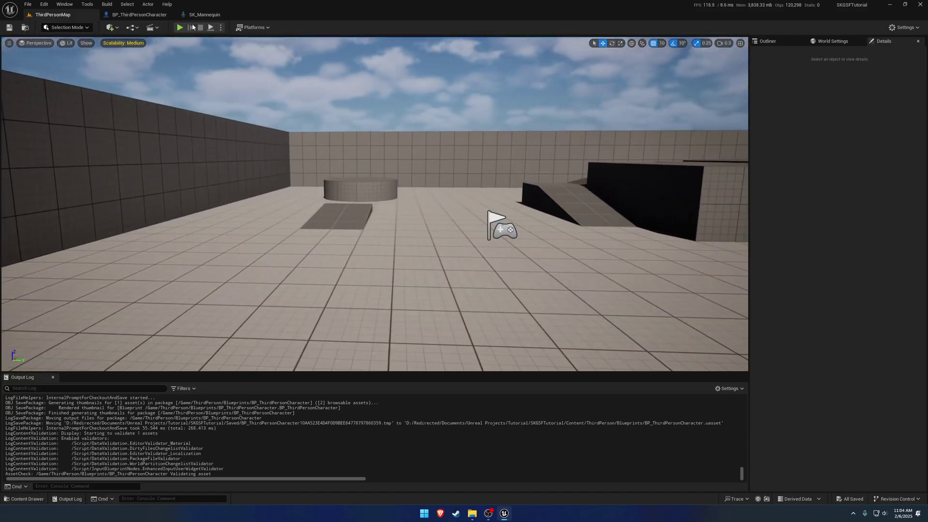
Change the skeletal mesh asset of the character's Mesh component in BP_ThirdPersonCharacter to SKM_Manny
{"action": "left_click", "coordinate": [139, 14]}
{"action": "right_click_drag", "start_coordinate": [355, 150], "coordinate": [392, 151]}
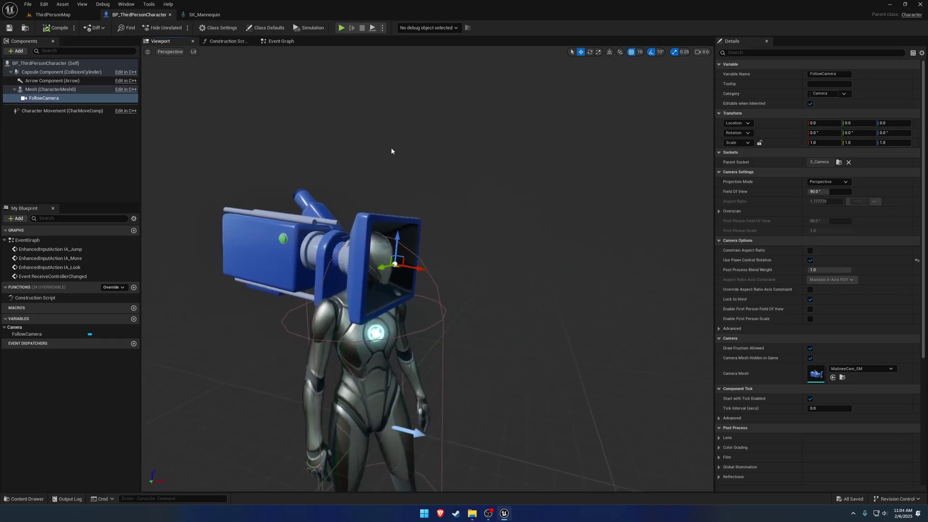
{"action": "right_click_drag", "start_coordinate": [411, 222], "coordinate": [392, 228]}
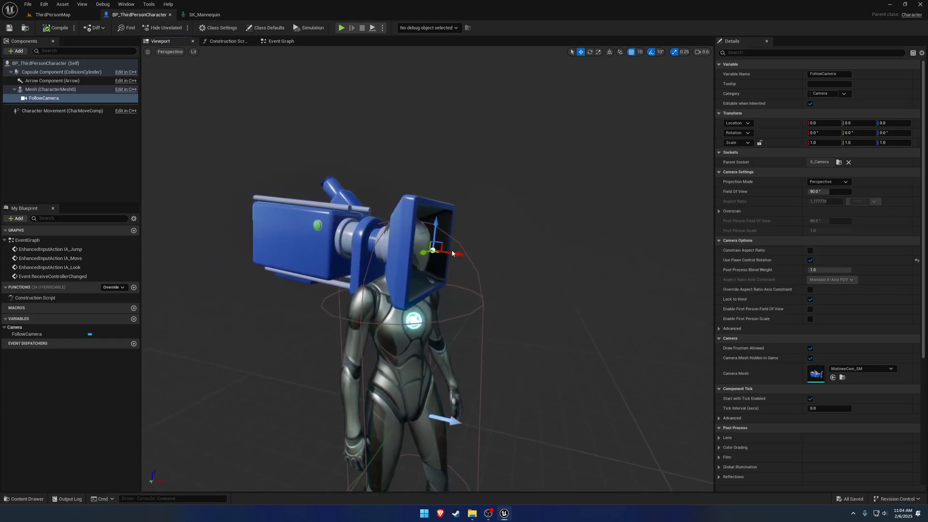
{"action": "key", "text": "w"}
{"action": "right_click_drag", "start_coordinate": [438, 261], "coordinate": [366, 264]}
{"action": "key", "text": "s"}
{"action": "left_click", "coordinate": [425, 298]}
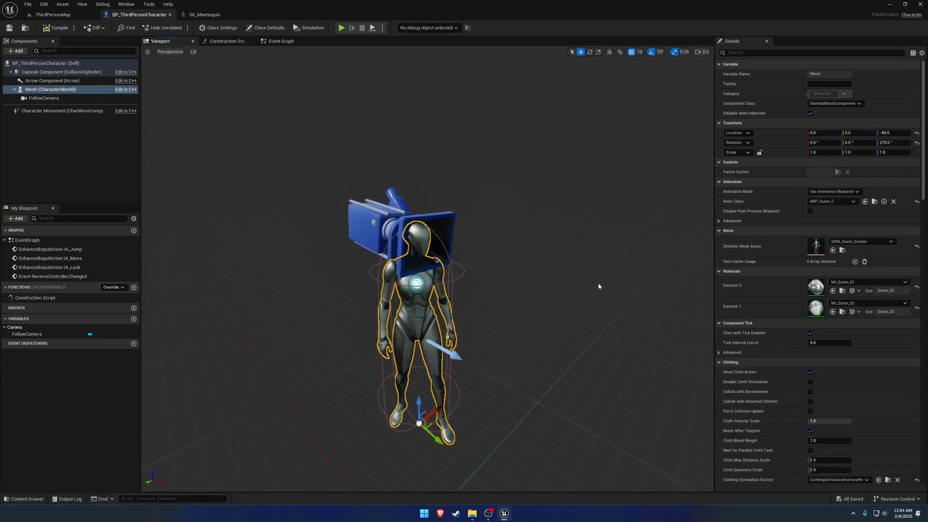
{"action": "left_click", "coordinate": [861, 241]}
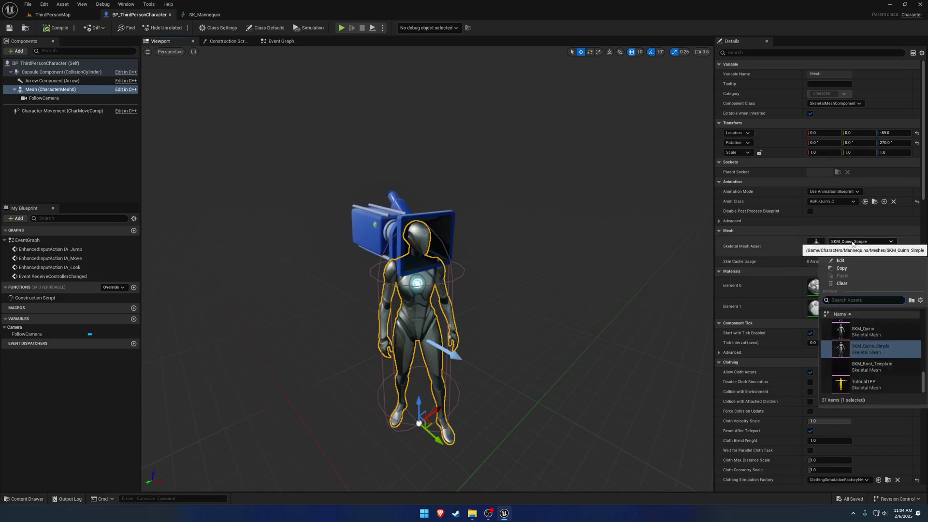
{"action": "scroll", "coordinate": [900, 341], "scroll_direction": "up", "scroll_amount": 1}
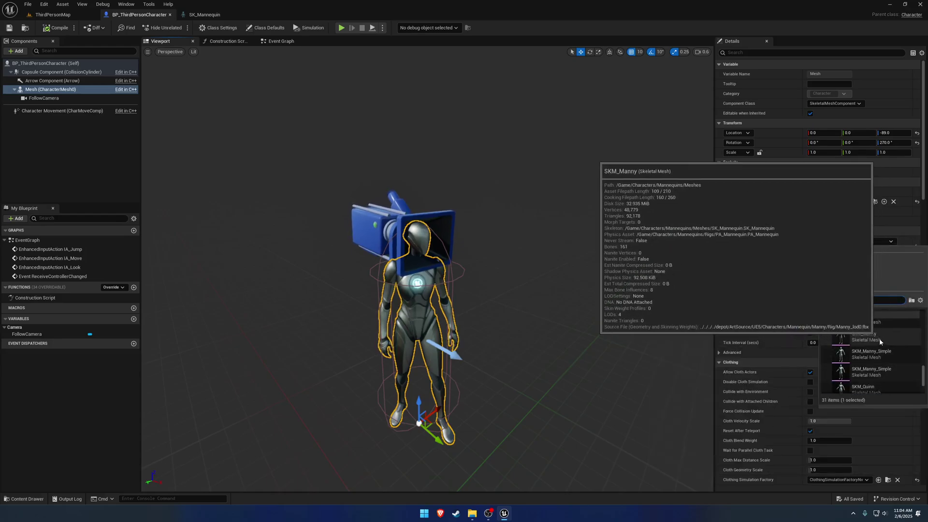
{"action": "left_click", "coordinate": [879, 341]}
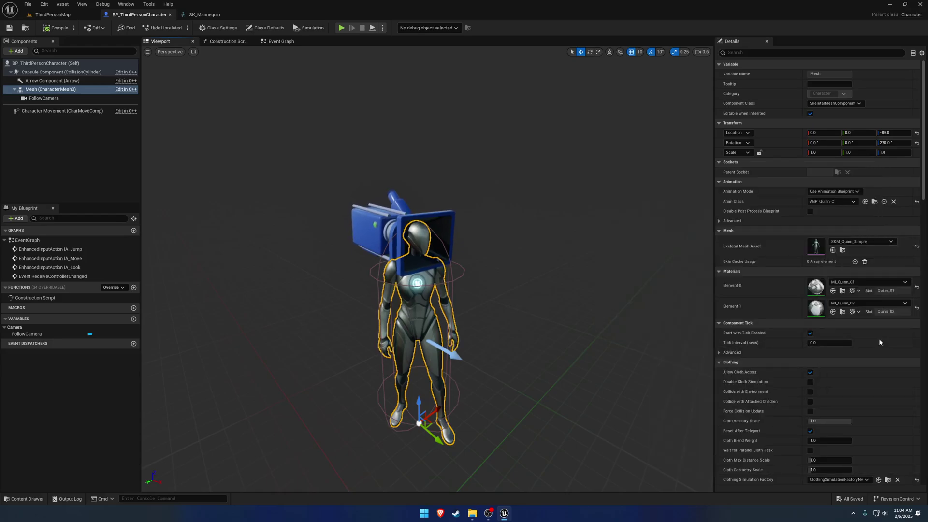
Set the Mesh component's Anim Class to ABP_Manny and save the blueprint
{"action": "left_click", "coordinate": [853, 202]}
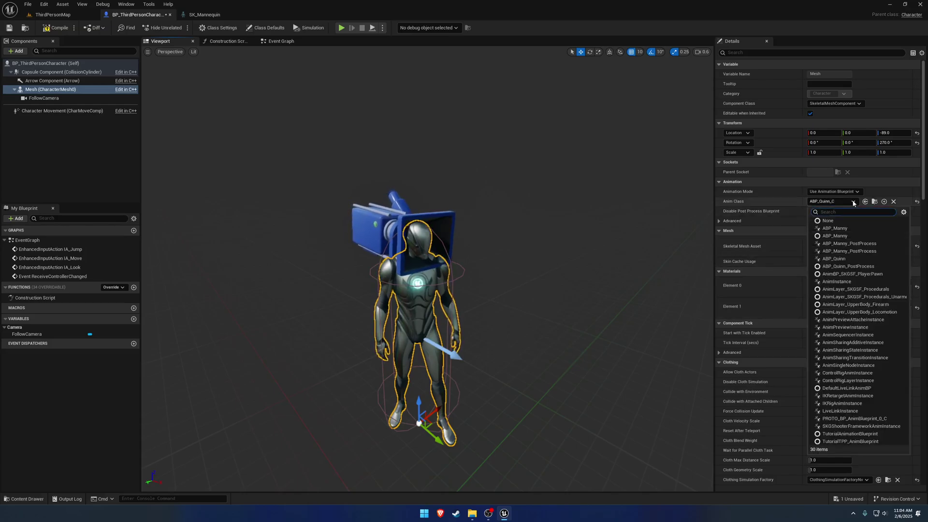
{"action": "left_click", "coordinate": [853, 229]}
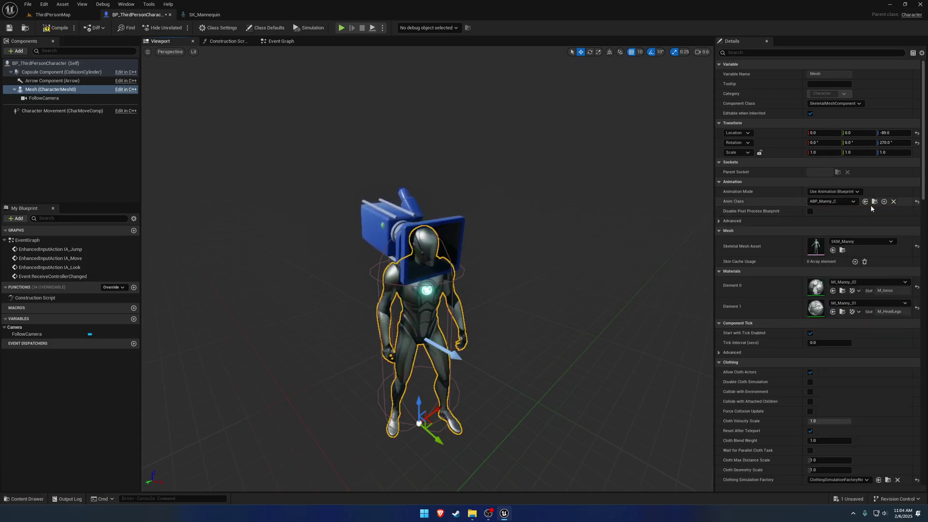
{"action": "left_click", "coordinate": [9, 28]}
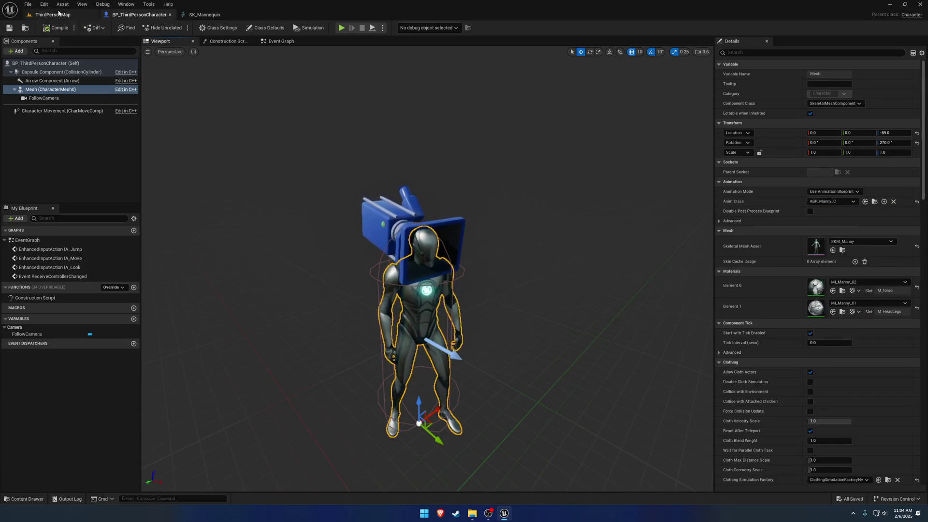
Play-test ThirdPersonMap by walking and looking around through the head camera, then stop and return to BP_ThirdPersonCharacter
{"action": "left_click", "coordinate": [53, 14]}
{"action": "left_click", "coordinate": [180, 27]}
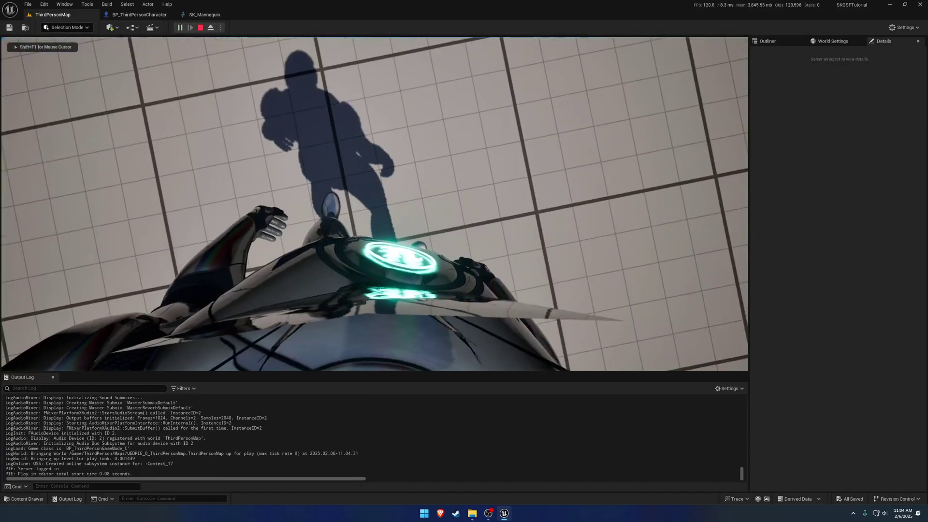
{"action": "key", "text": "s"}
{"action": "key", "text": "d"}
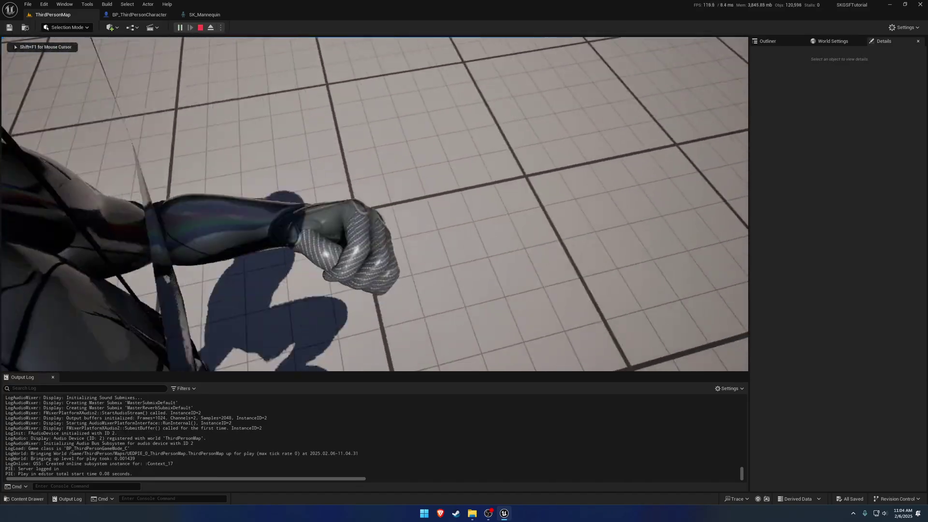
{"action": "key", "text": "a"}
{"action": "key", "text": "d"}
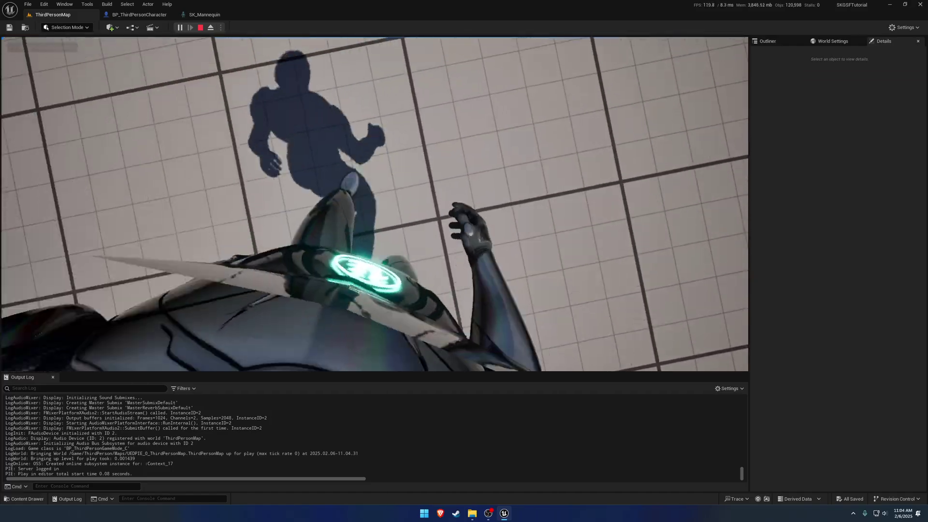
{"action": "key", "text": "a"}
{"action": "key", "text": "w"}
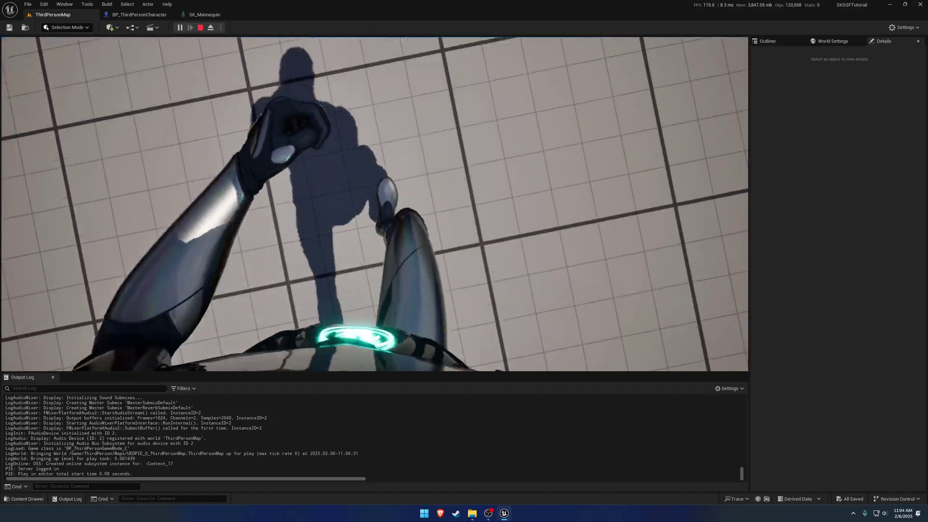
{"action": "key", "text": "s"}
{"action": "key", "text": "d"}
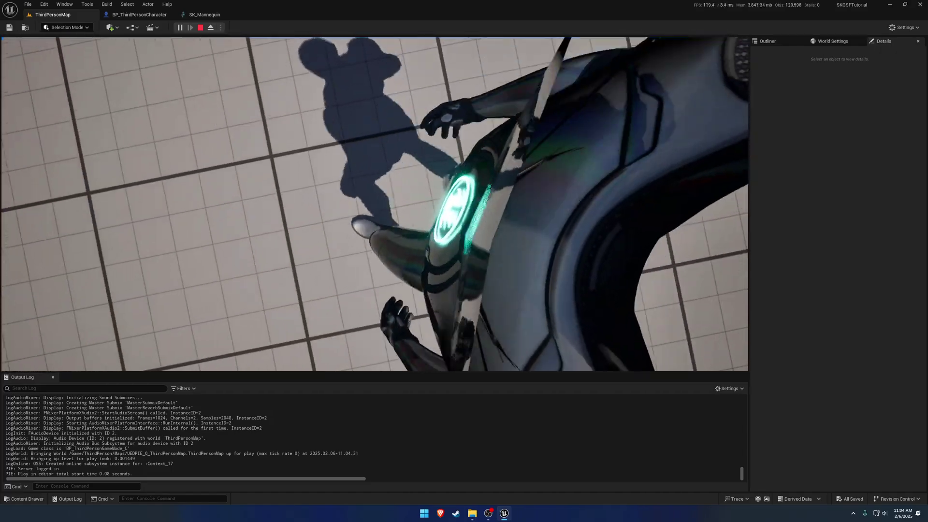
{"action": "key", "text": "Escape"}
{"action": "left_click", "coordinate": [139, 14]}
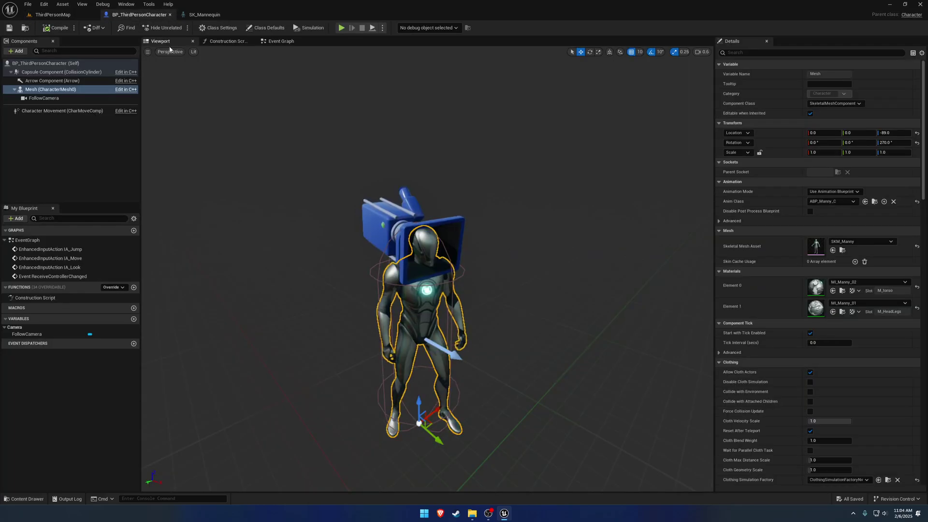
Disable Orient Rotation to Movement in BP_ThirdPersonCharacter's class defaults, then compile and save the blueprint
{"action": "left_click", "coordinate": [736, 52]}
{"action": "type", "text": "orien"}
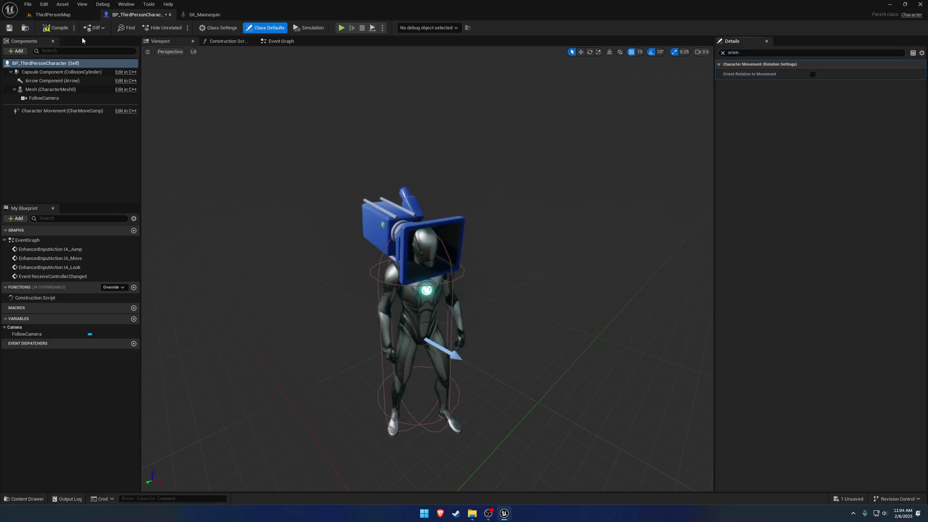
Play-test ThirdPersonMap by walking forward while looking down at the body and shadow, then stop
{"action": "left_click", "coordinate": [62, 15]}
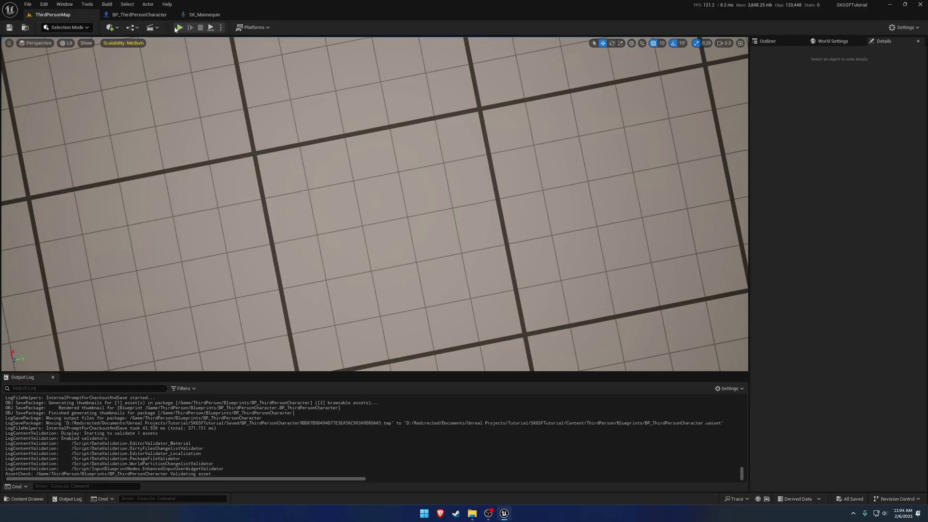
{"action": "key", "text": "alt+p"}
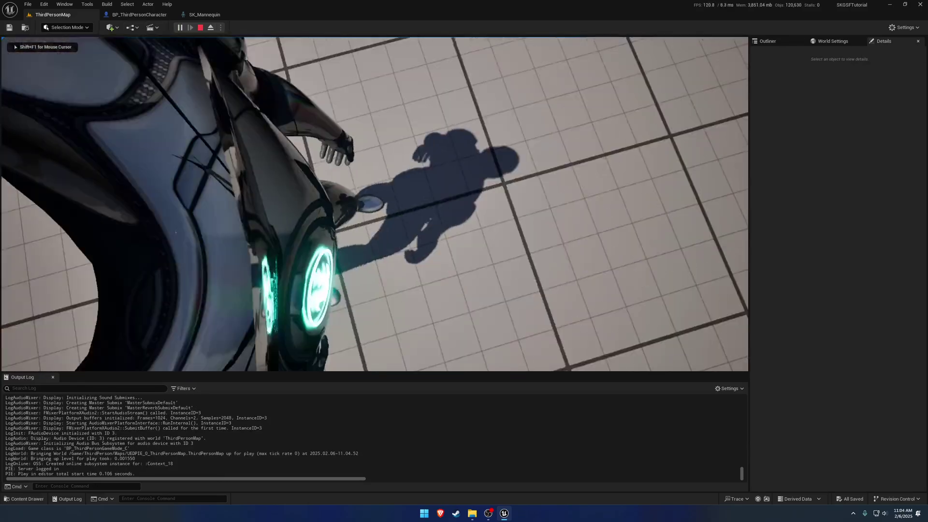
{"action": "key", "text": "w"}
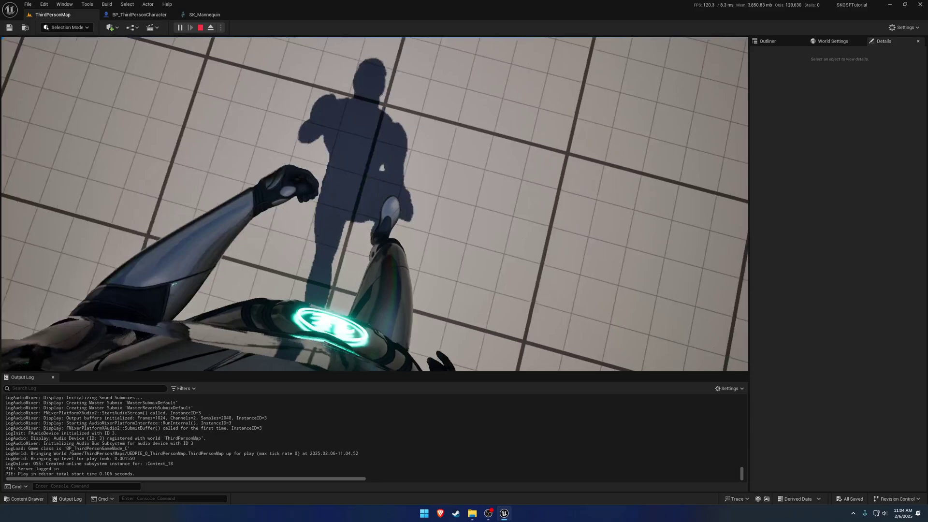
{"action": "key", "text": "Escape"}
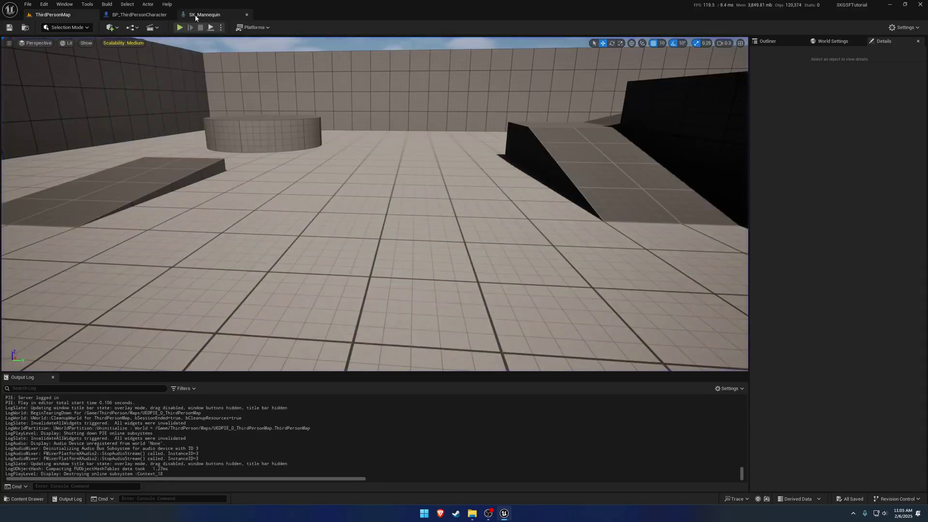
Enable Use Controller Rotation Yaw in BP_ThirdPersonCharacter's class defaults, then compile and save the blueprint
{"action": "left_click", "coordinate": [141, 15]}
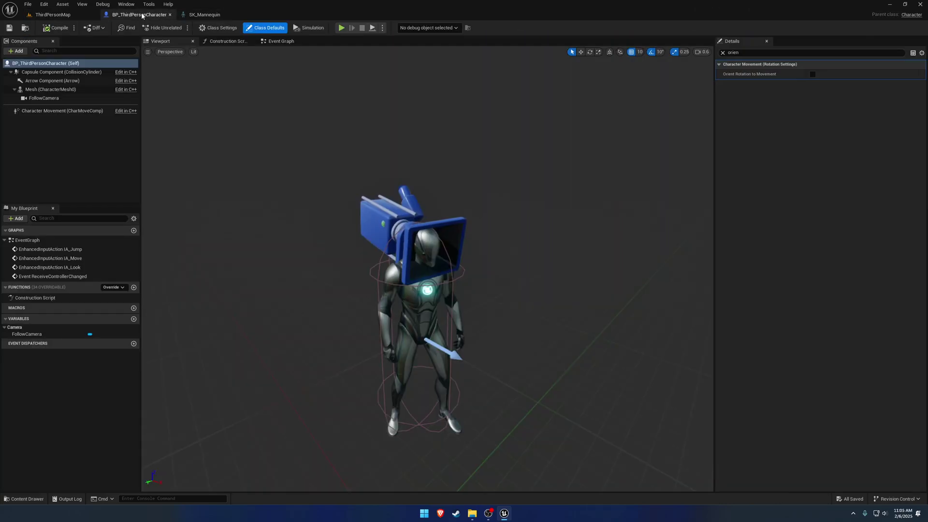
{"action": "left_click", "coordinate": [723, 54]}
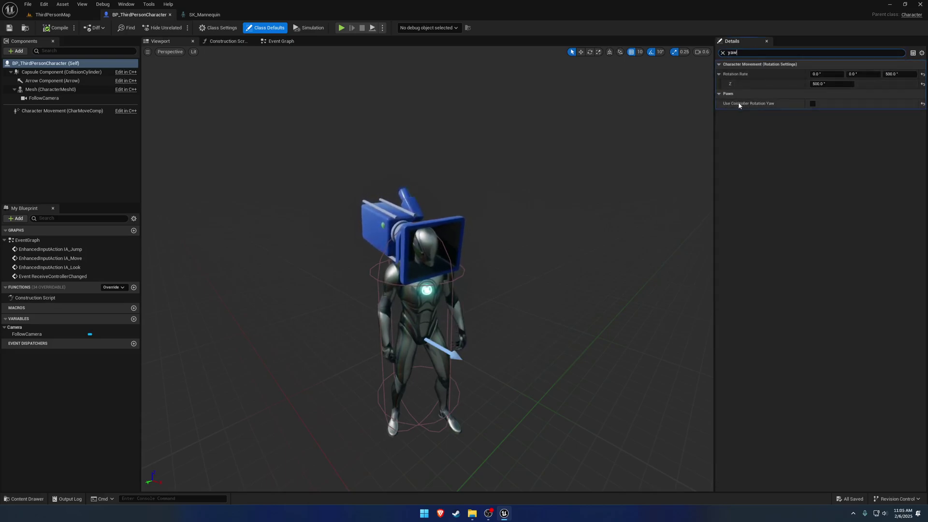
{"action": "left_click", "coordinate": [923, 104]}
{"action": "left_click", "coordinate": [52, 31]}
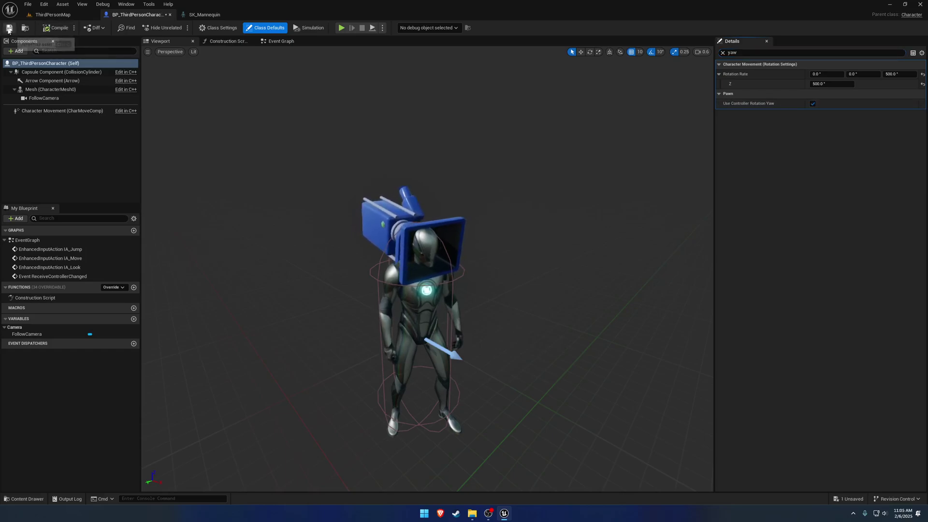
{"action": "left_click", "coordinate": [9, 29]}
Run ThirdPersonMap again to check how the body turns with the camera while walking, then end the session
{"action": "left_click", "coordinate": [76, 17]}
{"action": "left_click", "coordinate": [180, 28]}
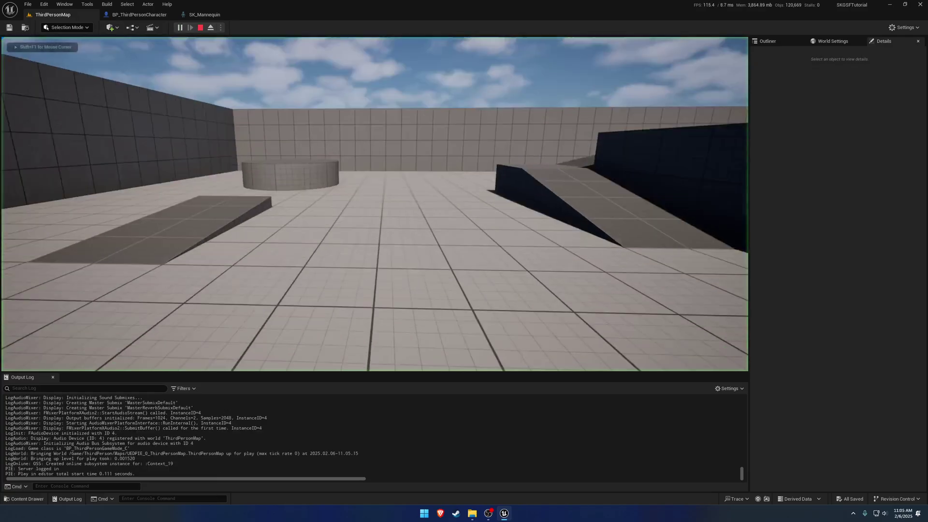
{"action": "key", "text": "w"}
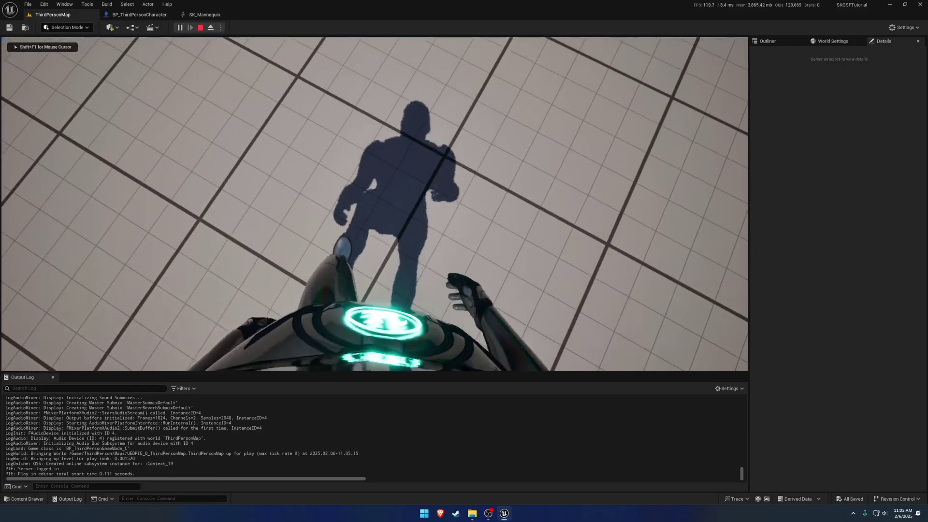
{"action": "key", "text": "w"}
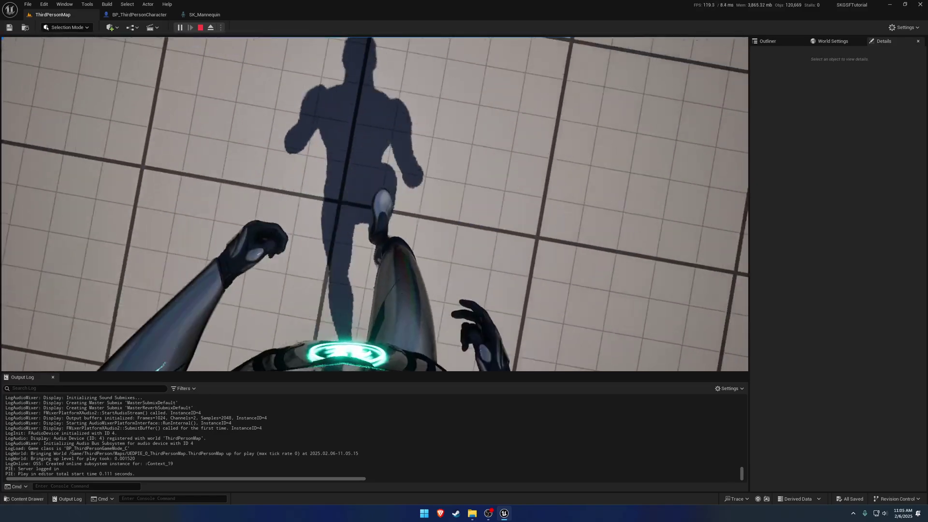
{"action": "key", "text": "Escape"}
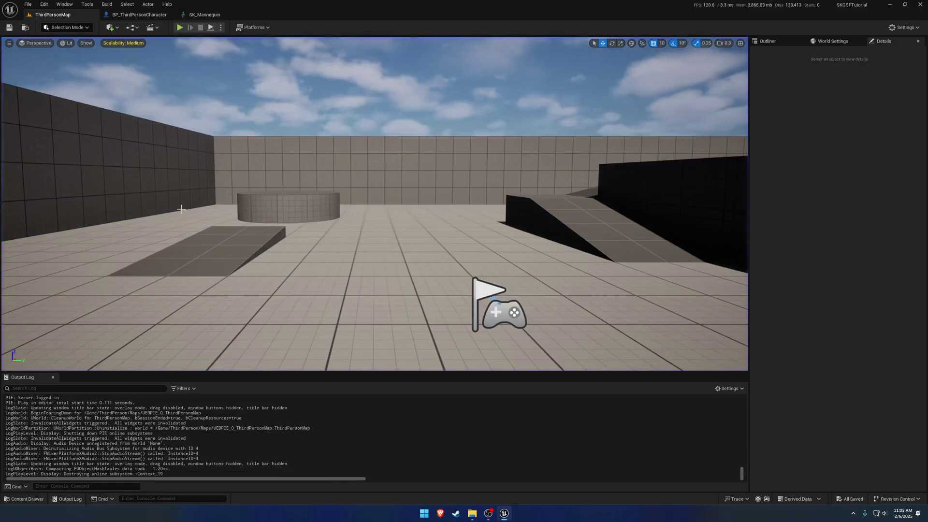
Browse the SKGSFCore content to the standing locomotion animations under Animation/Animations/Locomotion/Standing
{"action": "key", "text": "ctrl+space"}
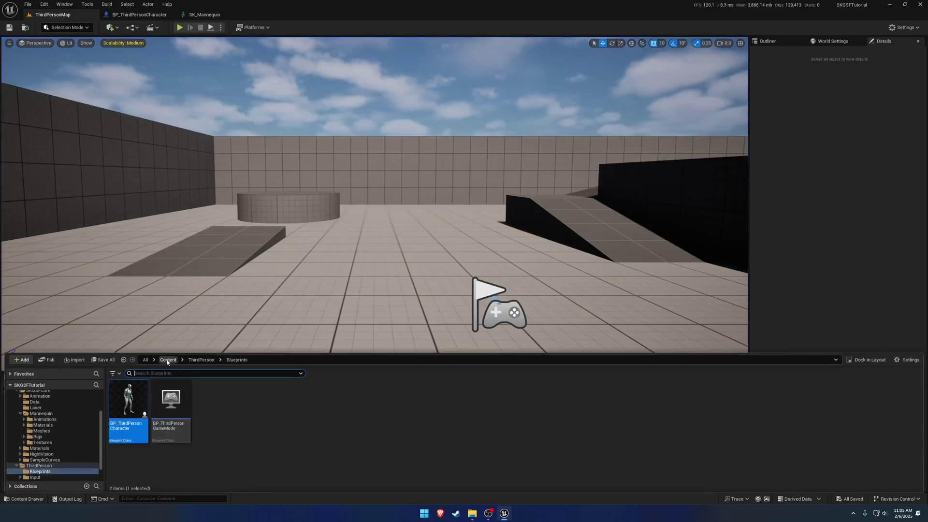
{"action": "left_click", "coordinate": [168, 360]}
{"action": "double_click", "coordinate": [300, 399]}
{"action": "left_click", "coordinate": [133, 405]}
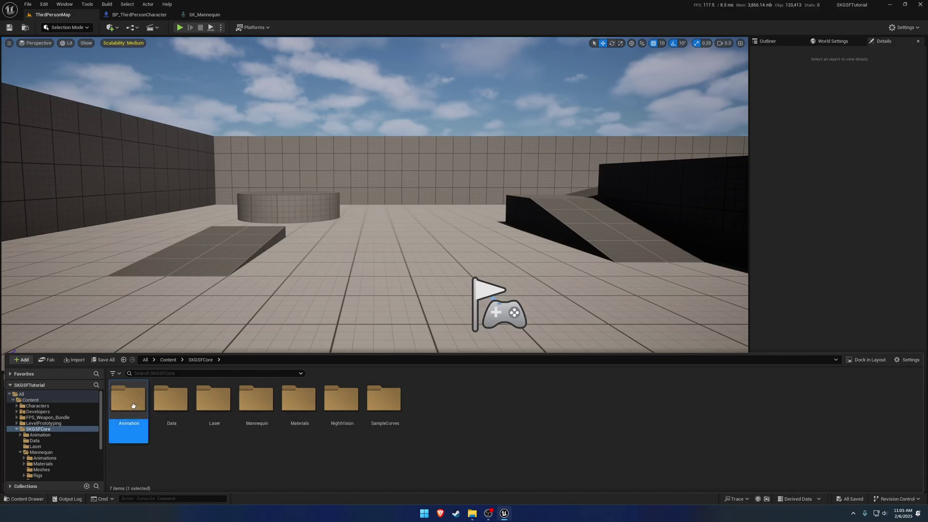
{"action": "double_click", "coordinate": [133, 406]}
{"action": "double_click", "coordinate": [169, 401]}
{"action": "double_click", "coordinate": [171, 401]}
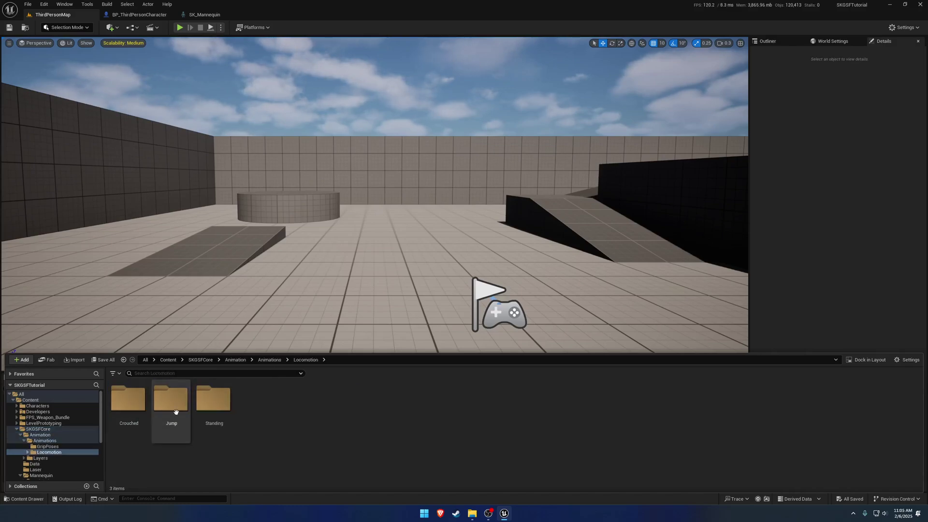
{"action": "double_click", "coordinate": [213, 400]}
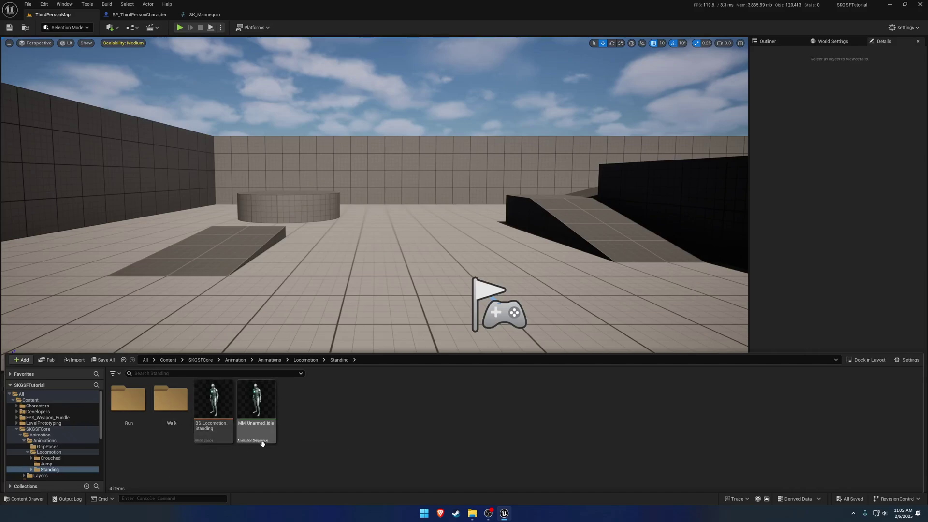
Assign AnimBP_SKGSF_PlayerPawn from SKGSFCore/Animation as the Anim Class of the character's Mesh component, then compile and save
{"action": "key", "text": "alt+Left"}
{"action": "key", "text": "alt+Left"}
{"action": "key", "text": "alt+Left"}
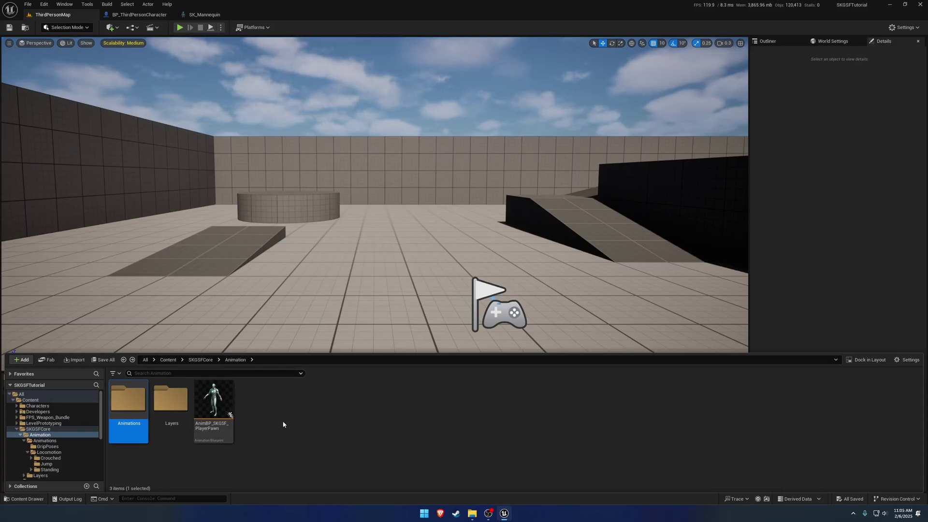
{"action": "left_click", "coordinate": [225, 404]}
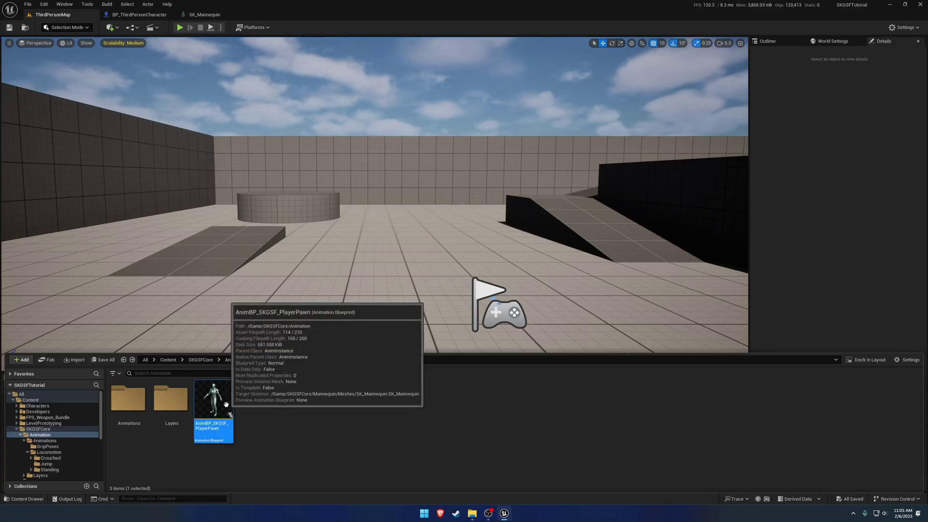
{"action": "left_click", "coordinate": [148, 17]}
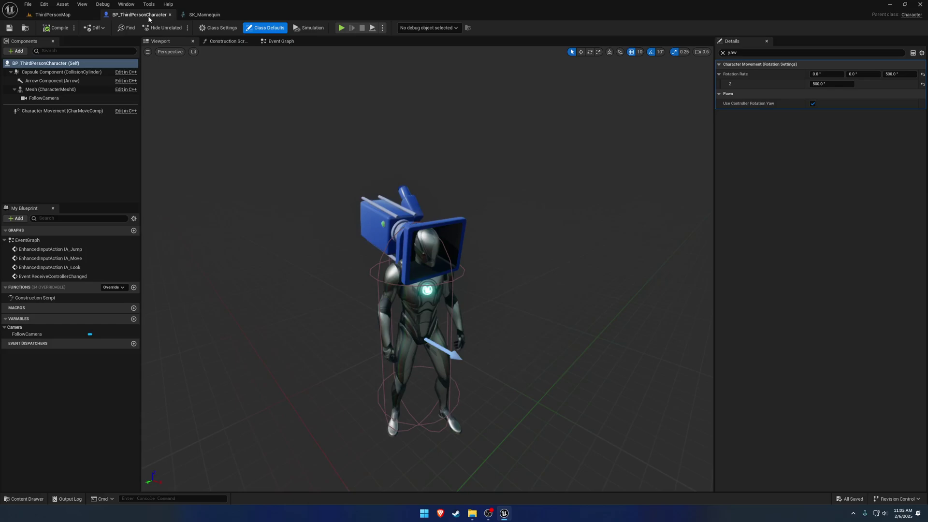
{"action": "left_click", "coordinate": [68, 90]}
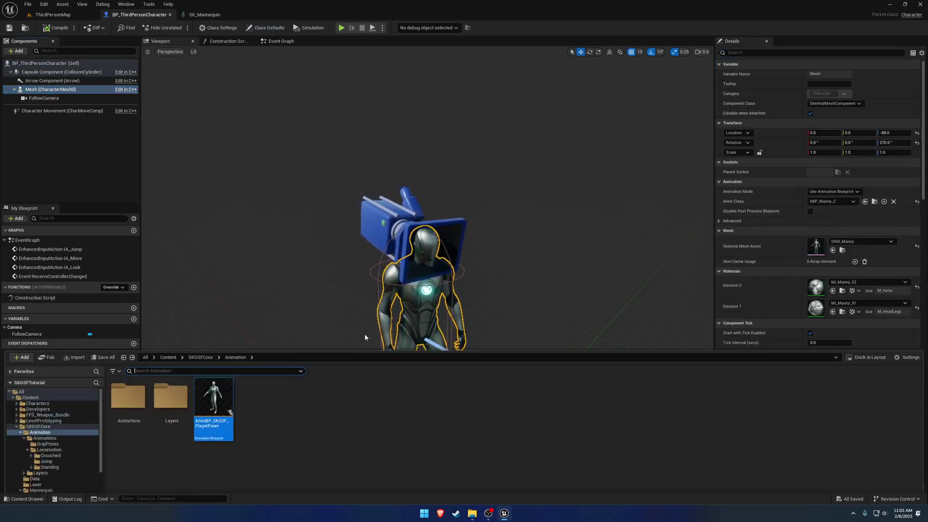
{"action": "key", "text": "ctrl+space"}
{"action": "left_click", "coordinate": [864, 202]}
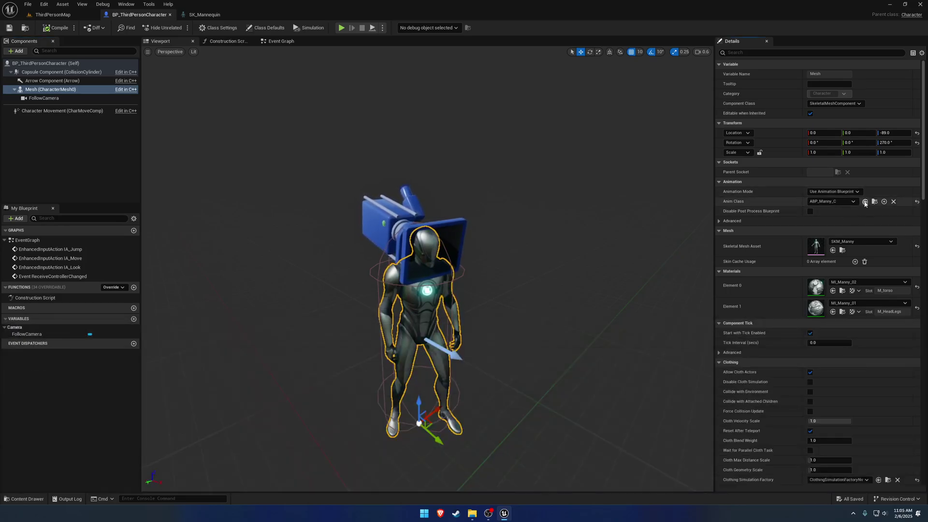
{"action": "left_click", "coordinate": [58, 29]}
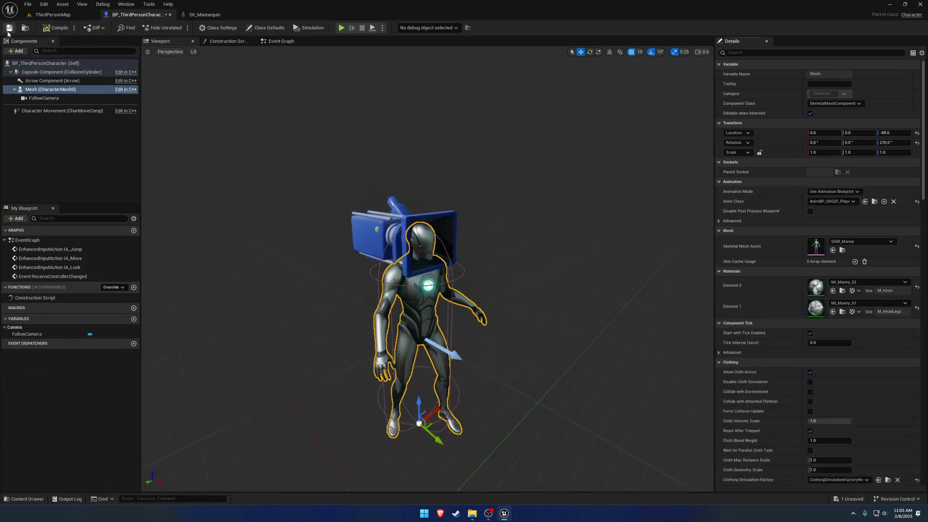
{"action": "left_click", "coordinate": [10, 29]}
Play-test the character with the new animation blueprint in ThirdPersonMap, examining its arms and body, then stop
{"action": "left_click", "coordinate": [64, 16]}
{"action": "left_click", "coordinate": [180, 28]}
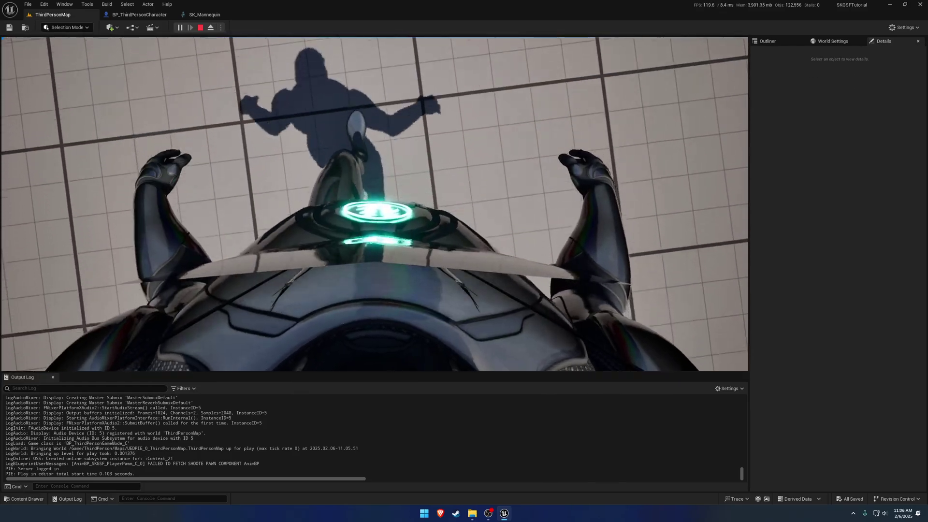
{"action": "key", "text": "Escape"}
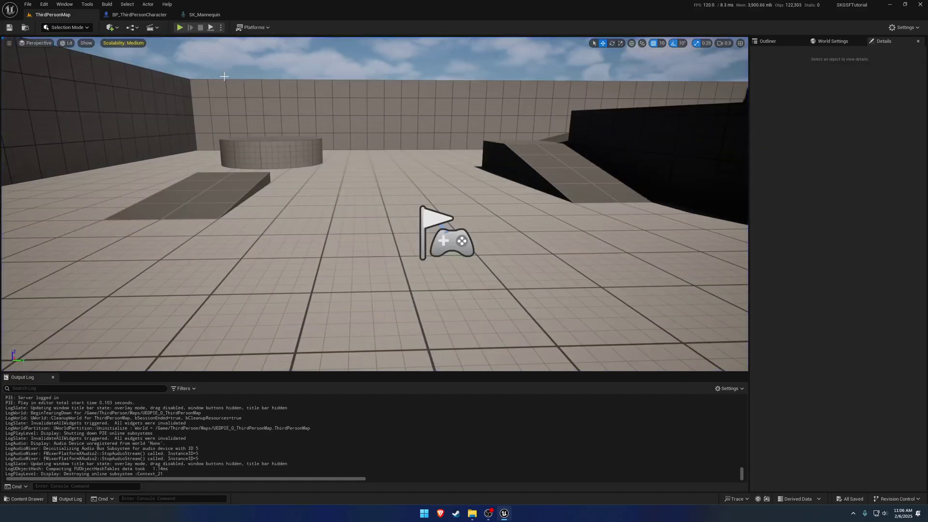
Close the SK_Mannequin editor and select the root of BP_ThirdPersonCharacter in its component hierarchy
{"action": "left_click", "coordinate": [247, 15]}
{"action": "left_click", "coordinate": [145, 15]}
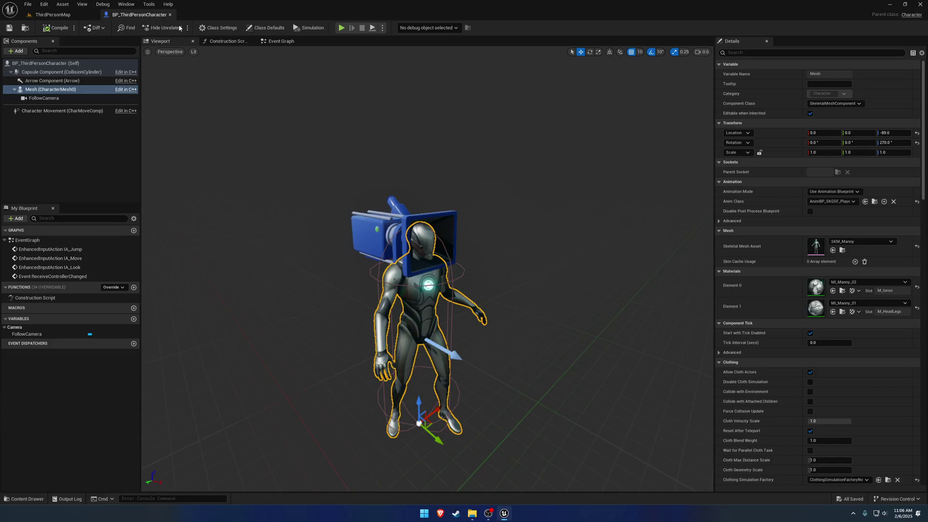
{"action": "right_click_drag", "start_coordinate": [348, 182], "coordinate": [280, 191]}
{"action": "key", "text": "d"}
{"action": "left_click_drag", "start_coordinate": [287, 183], "coordinate": [350, 166]}
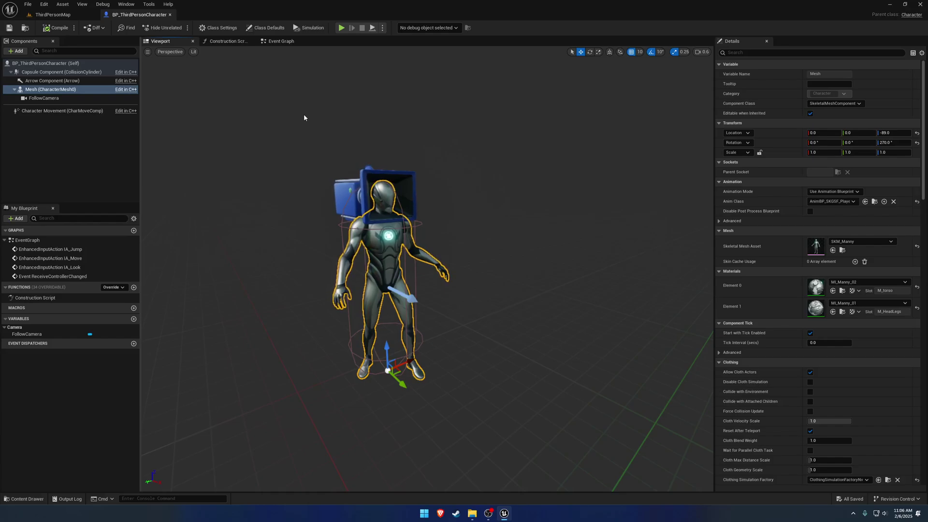
{"action": "left_click_drag", "start_coordinate": [301, 117], "coordinate": [161, 85]}
{"action": "left_click", "coordinate": [161, 85]}
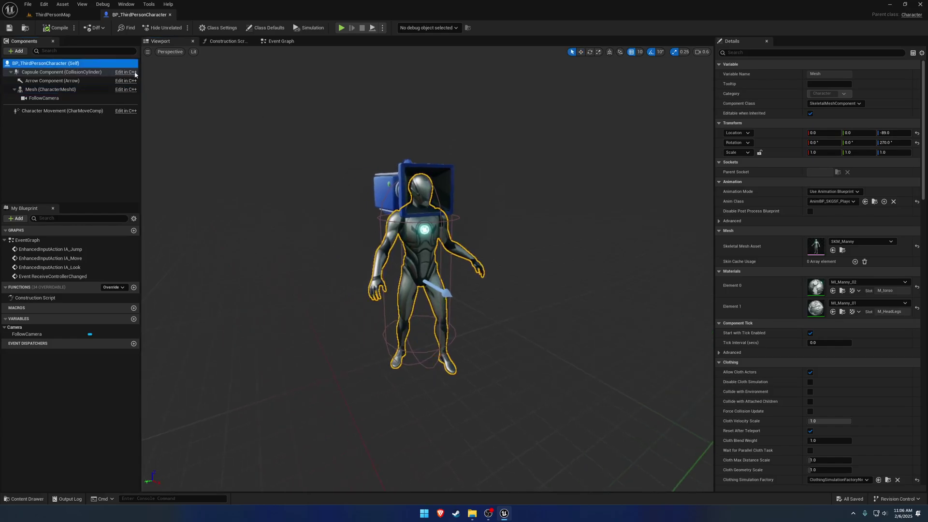